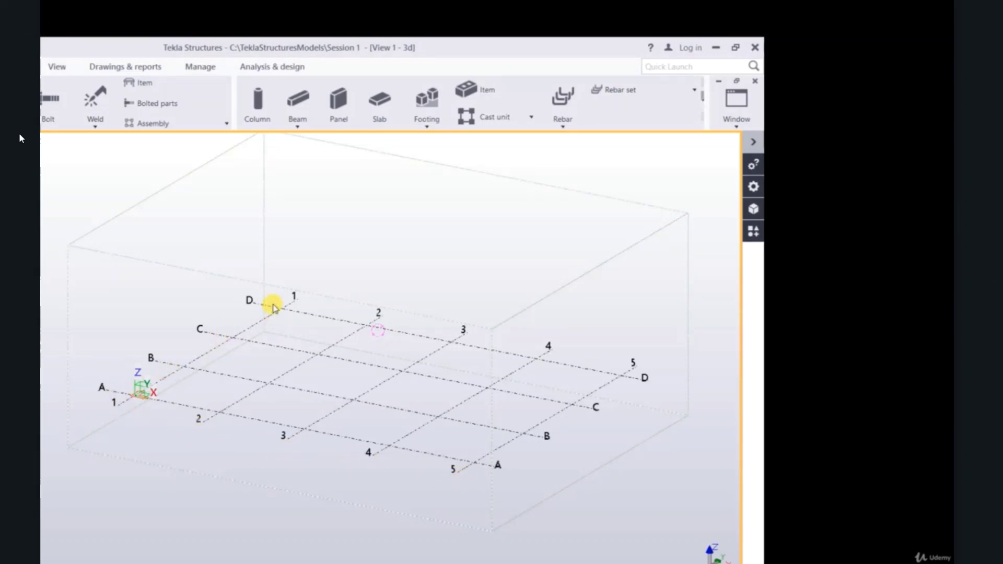
- Select numbered grid lines 1 through 5 in turn to display their spacing dimensions
scroll(135, 392, up, 5)
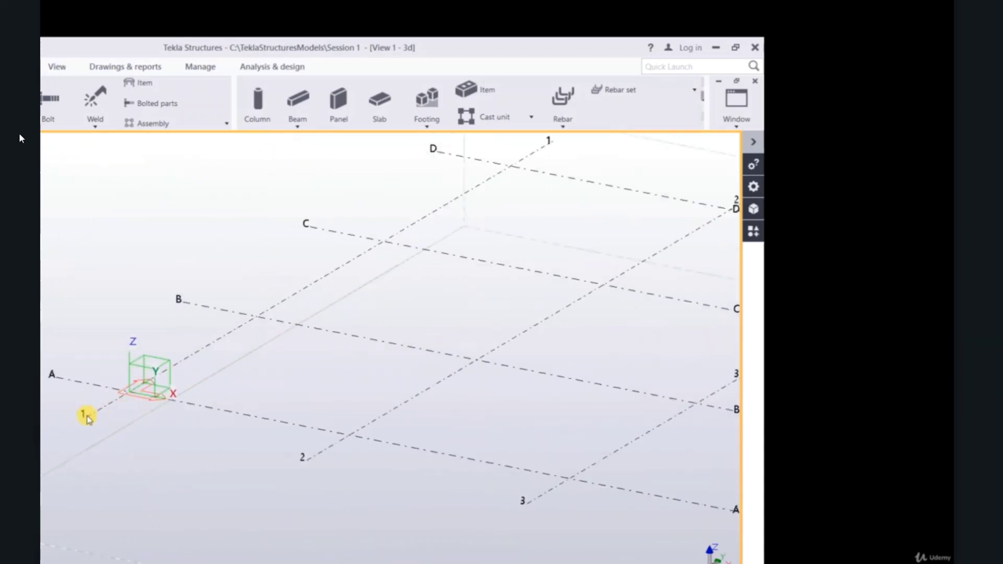
click(88, 417)
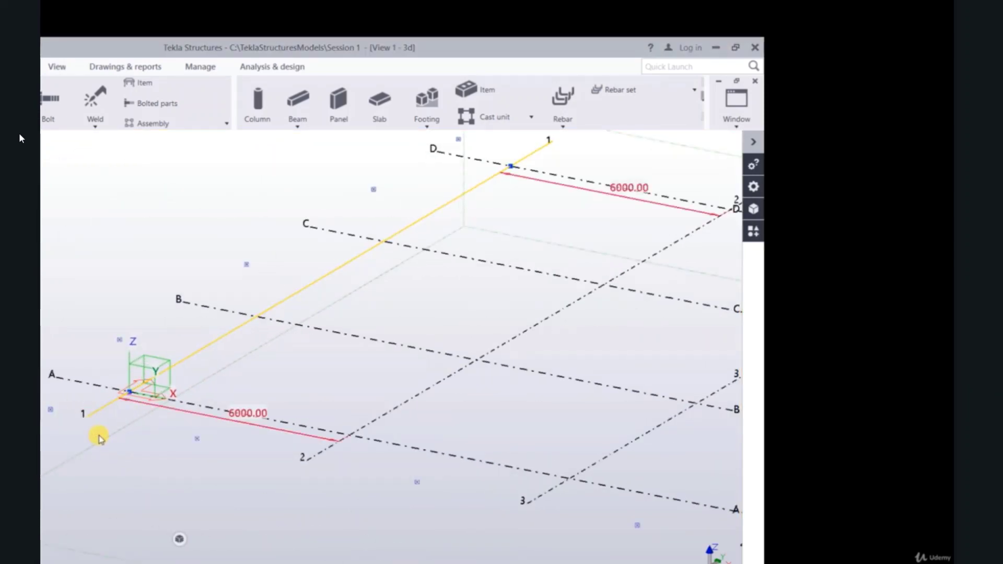
scroll(100, 443, down, 2)
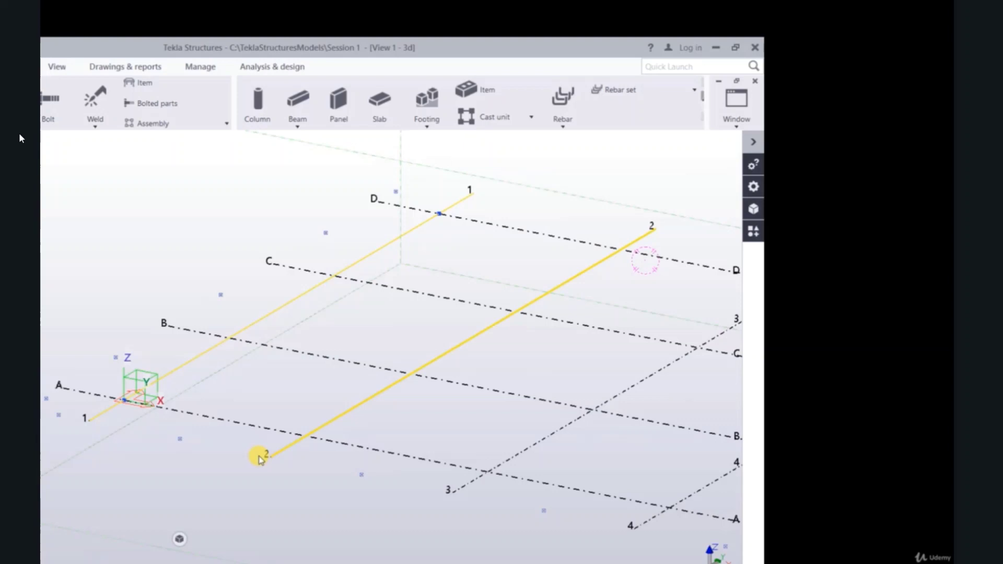
scroll(89, 407, down, 2)
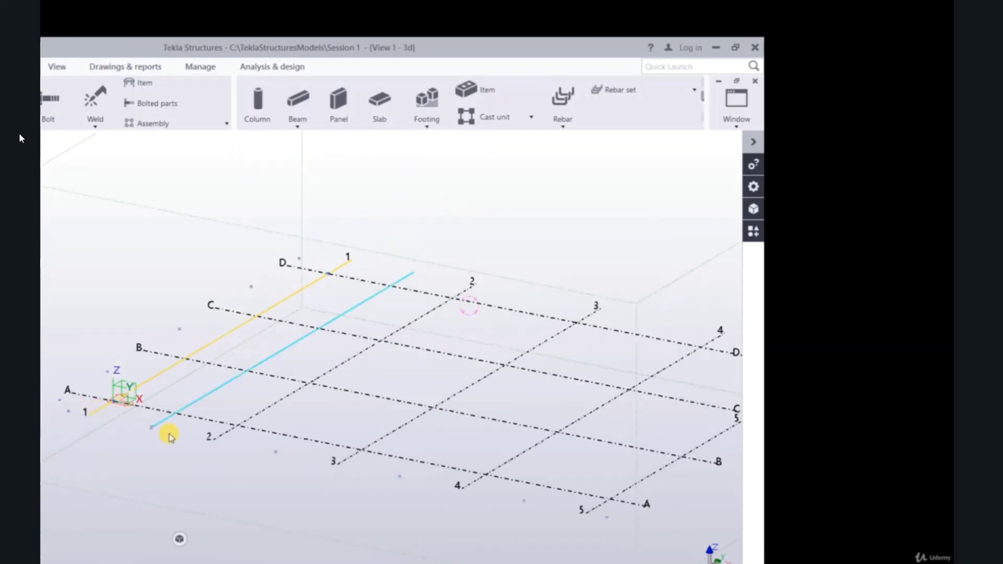
click(213, 437)
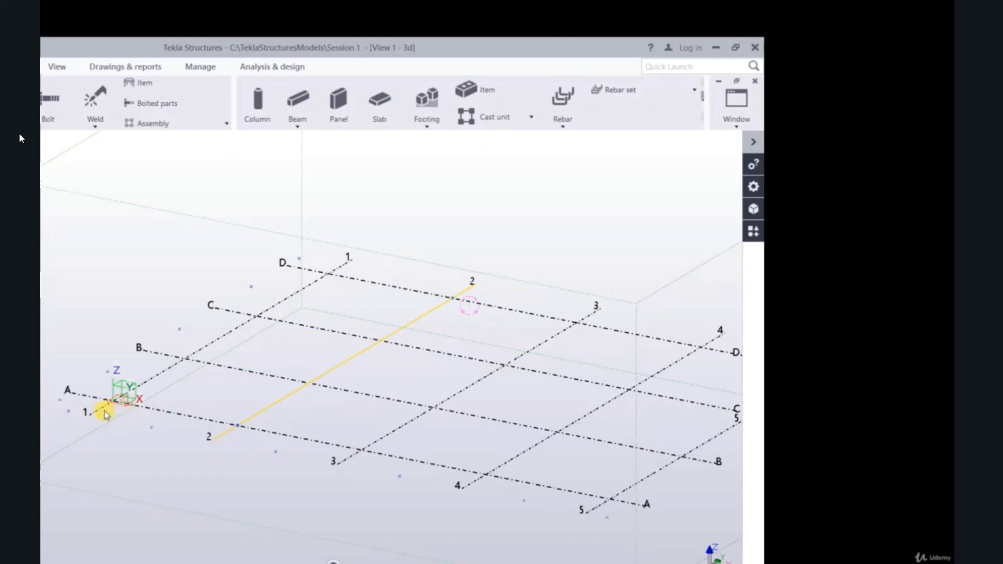
click(218, 443)
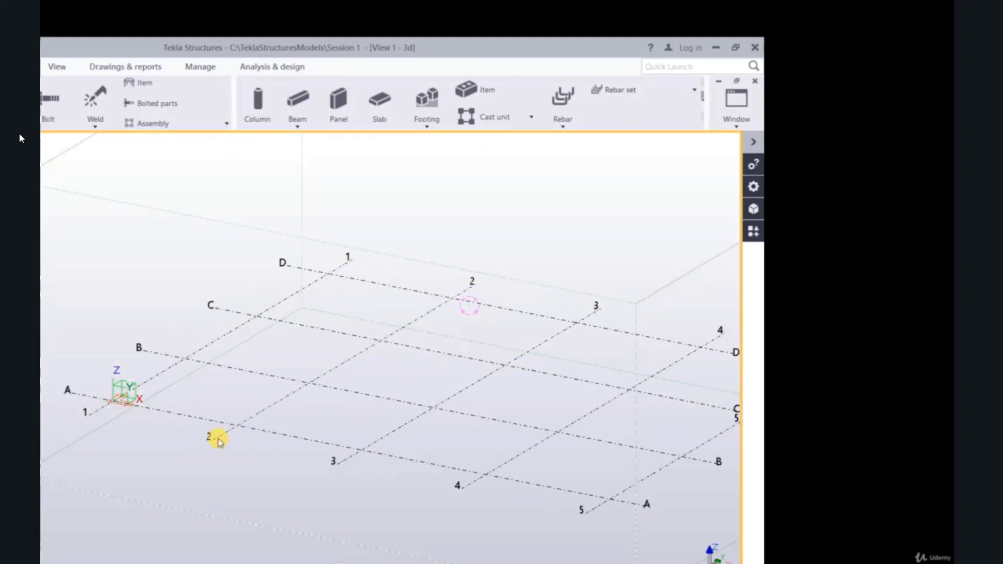
click(336, 464)
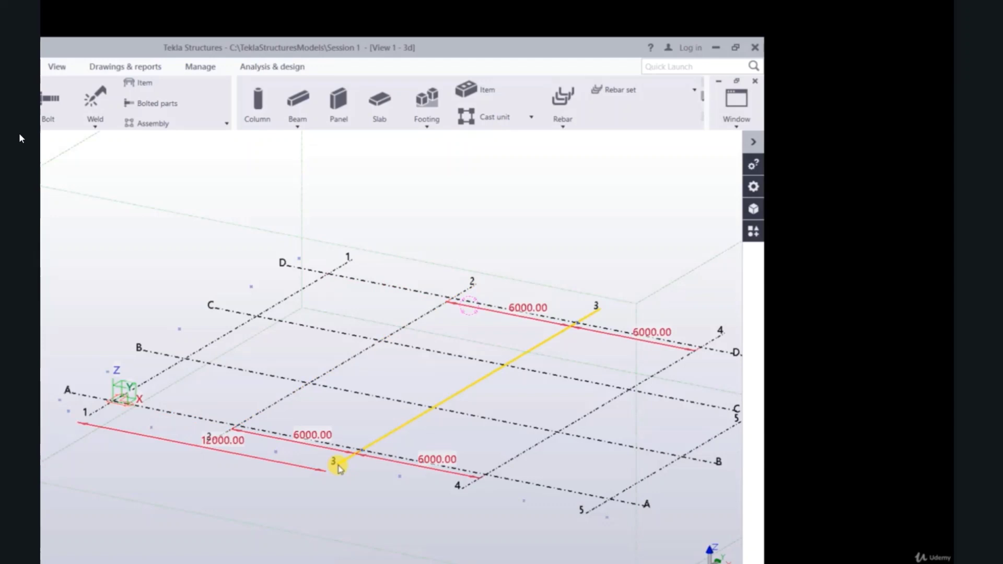
scroll(410, 481, down, 3)
scroll(380, 472, up, 4)
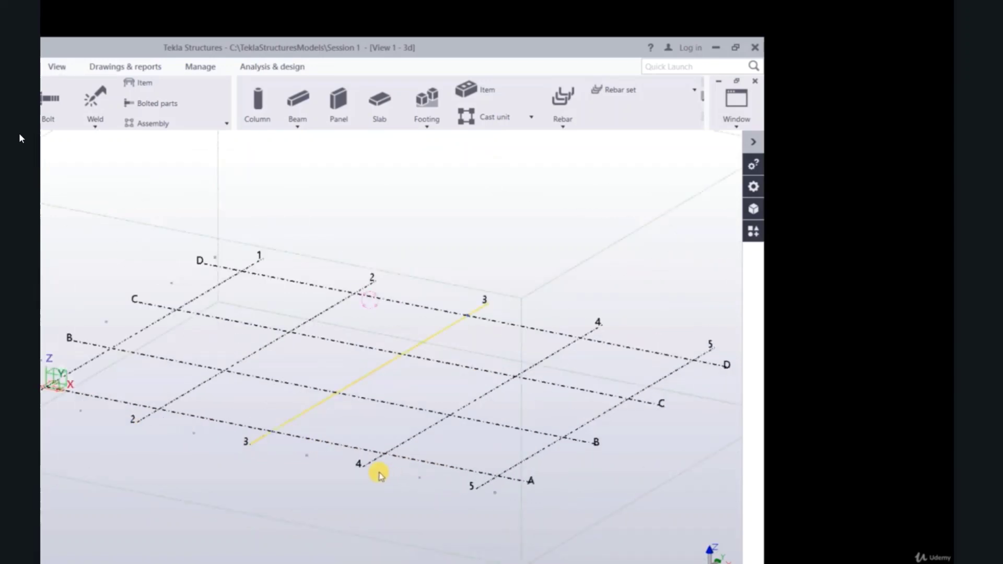
ctrl+click(360, 467)
click(360, 466)
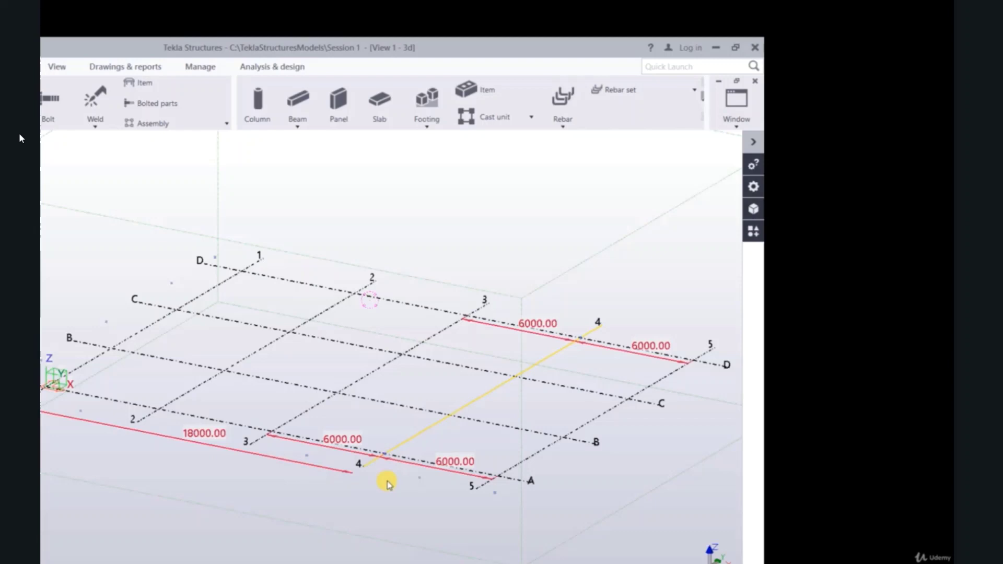
click(475, 489)
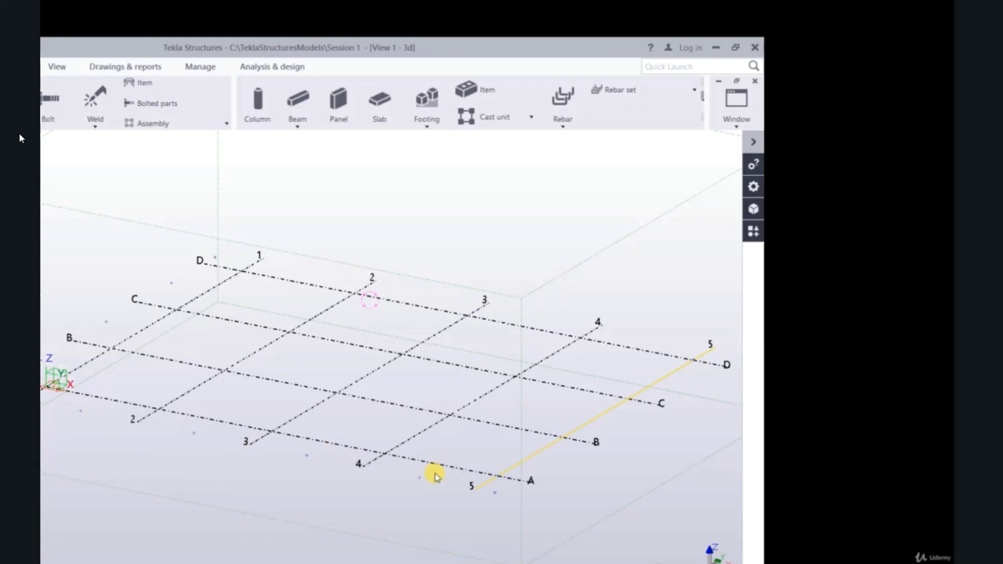
- Check the lettered lines A–D, then line 5's 24000.00 overall distance, and clear the selection
scroll(161, 452, down, 1)
scroll(56, 387, up, 3)
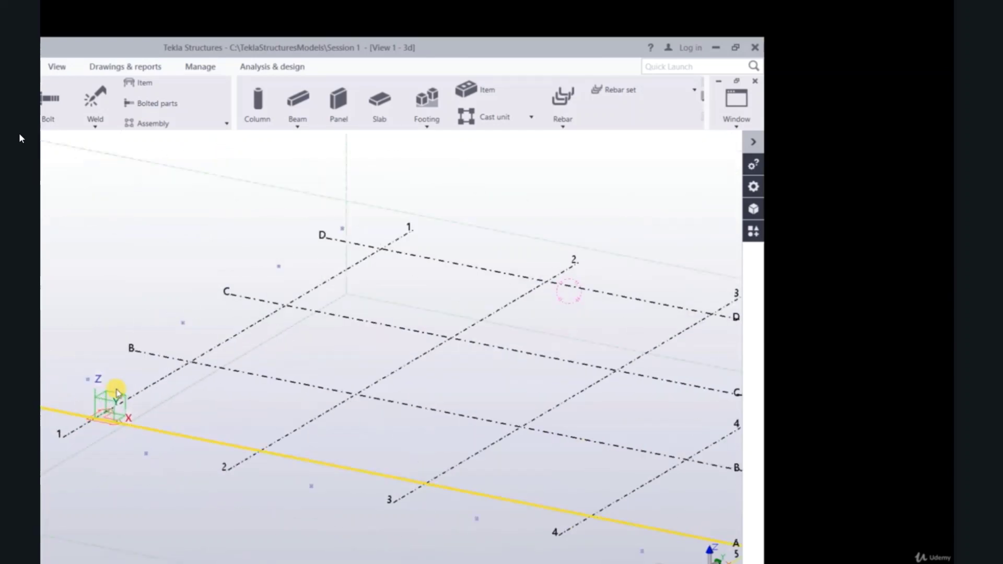
click(68, 410)
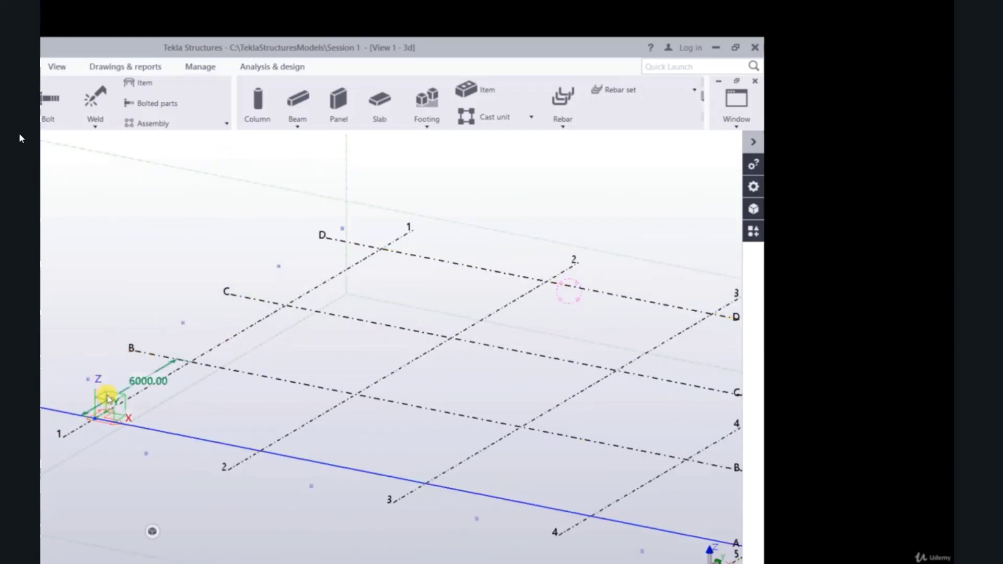
click(166, 358)
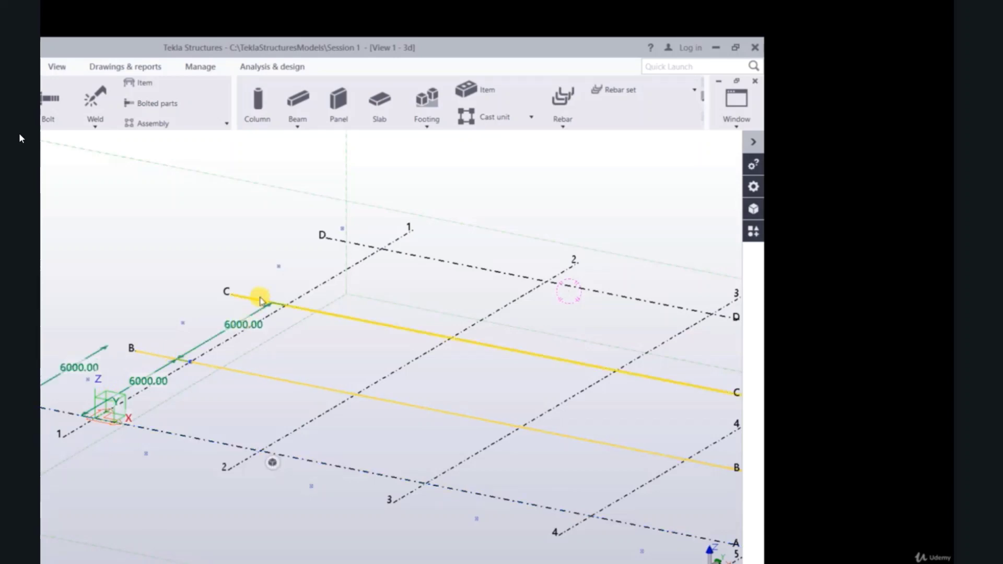
click(260, 298)
click(347, 243)
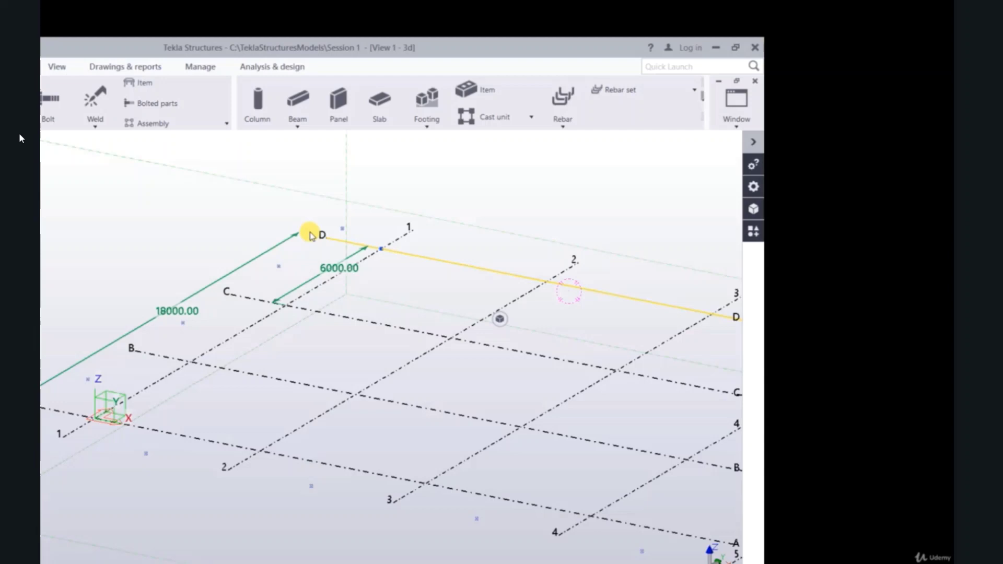
scroll(112, 336, down, 3)
ctrl+click(540, 470)
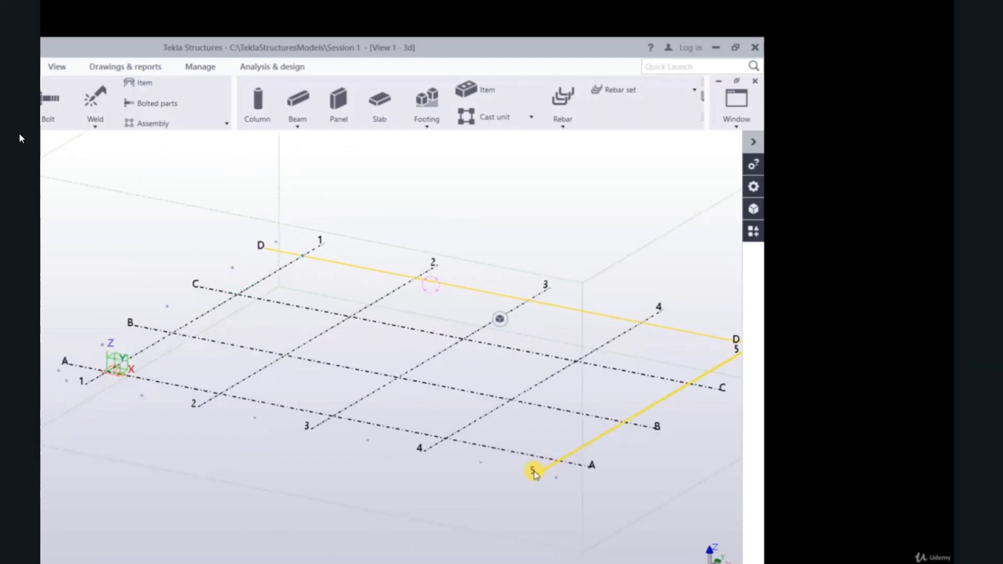
click(534, 473)
scroll(342, 450, down, 2)
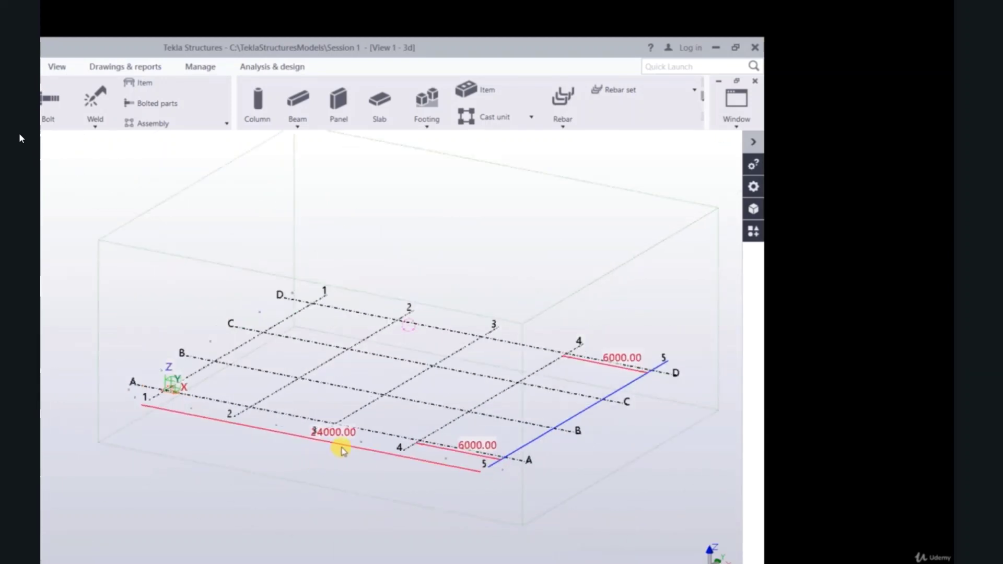
click(297, 462)
scroll(188, 404, up, 5)
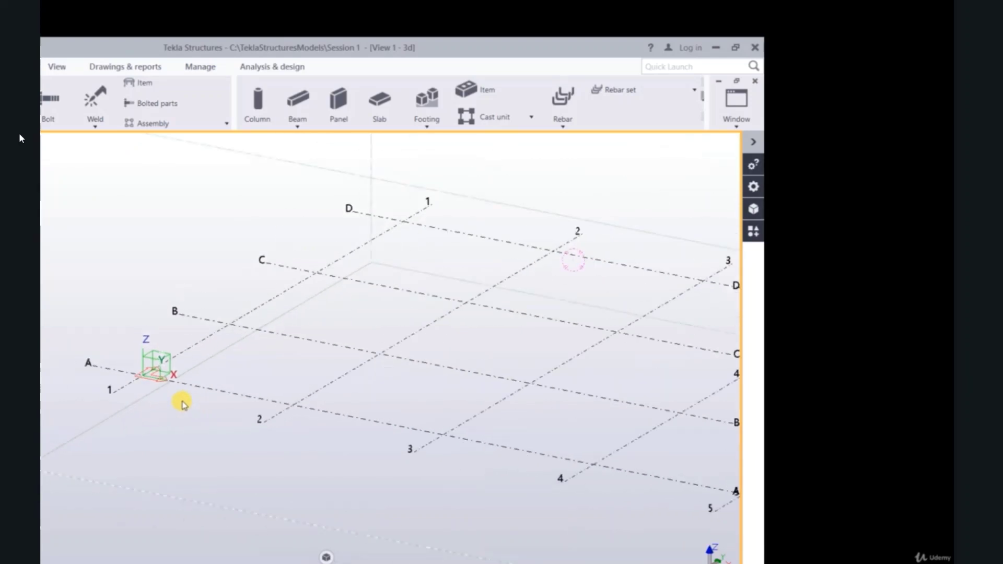
- Add trial grid lines 23*, 223* and 2223* near line 2, then undo them
click(336, 436)
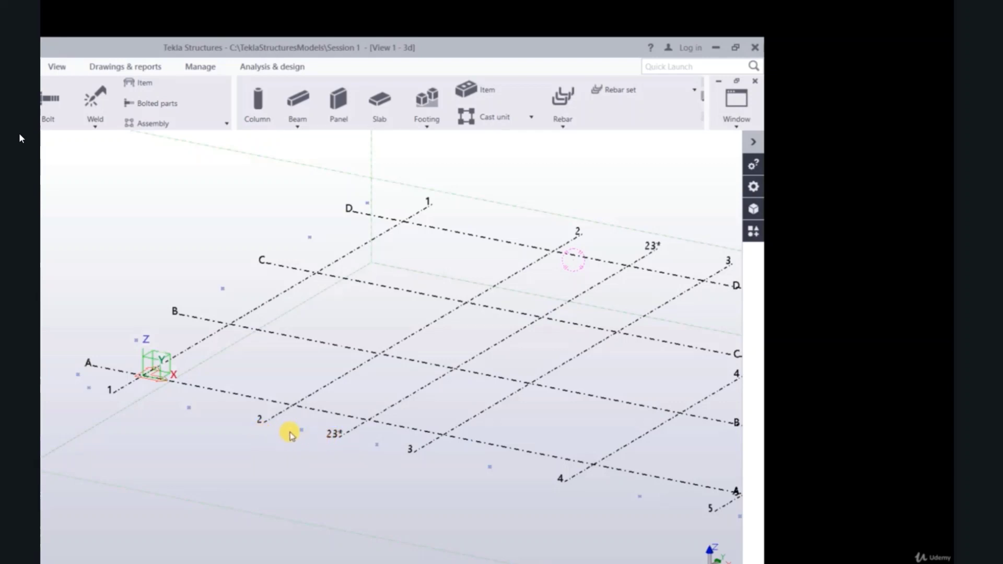
click(304, 436)
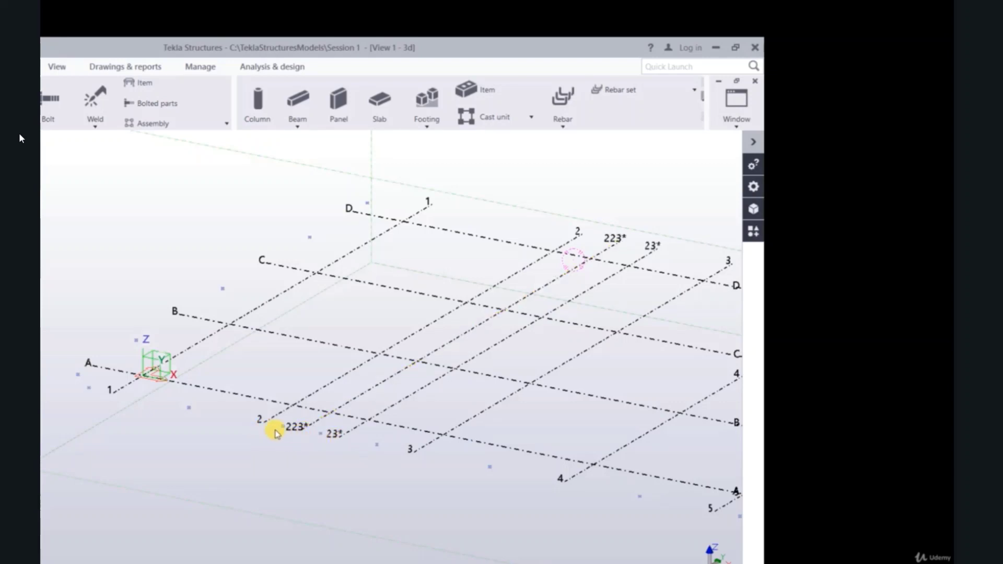
scroll(286, 434, up, 3)
click(284, 422)
scroll(281, 436, down, 2)
scroll(278, 438, down, 1)
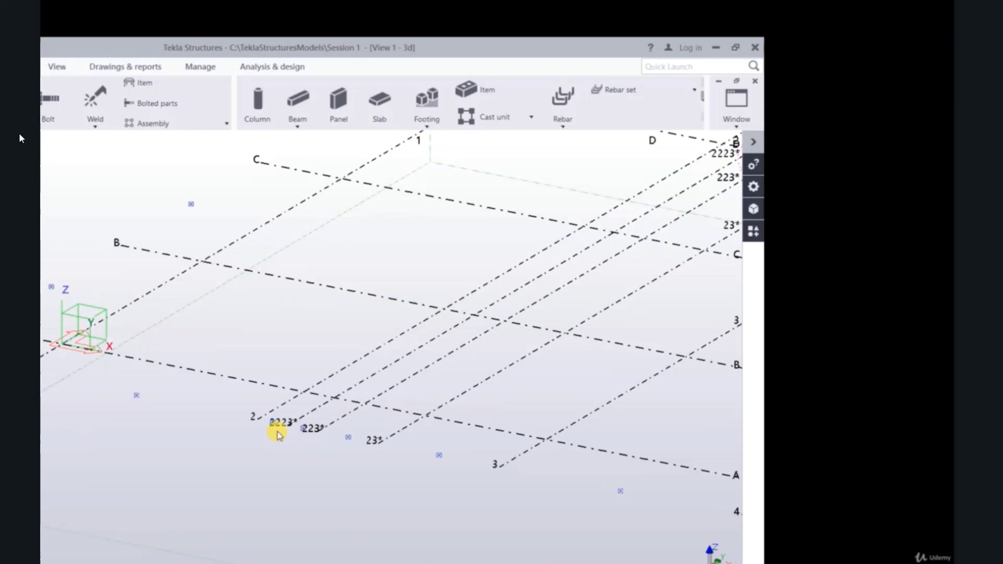
scroll(303, 439, down, 2)
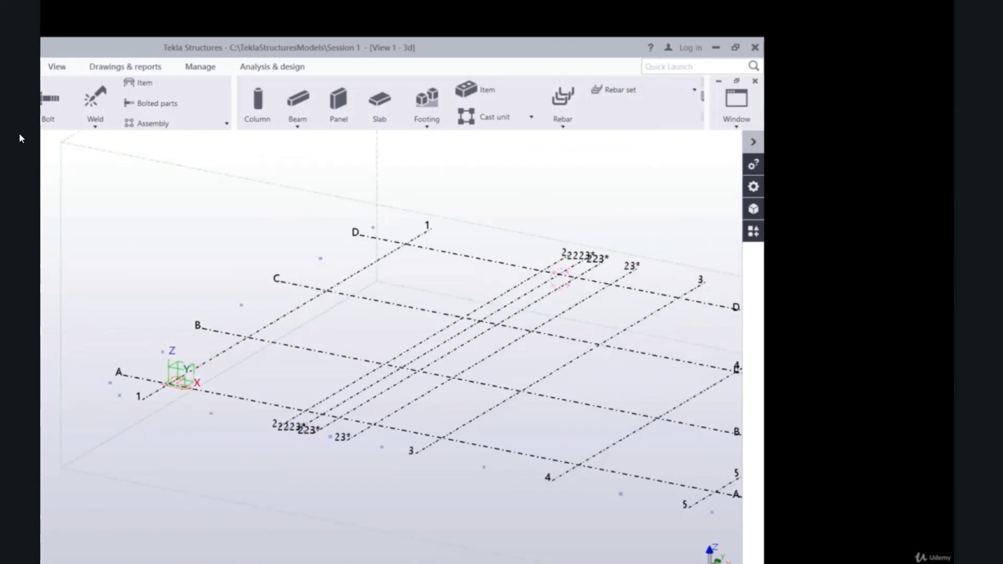
key(ctrl+z)
key(ctrl+z)
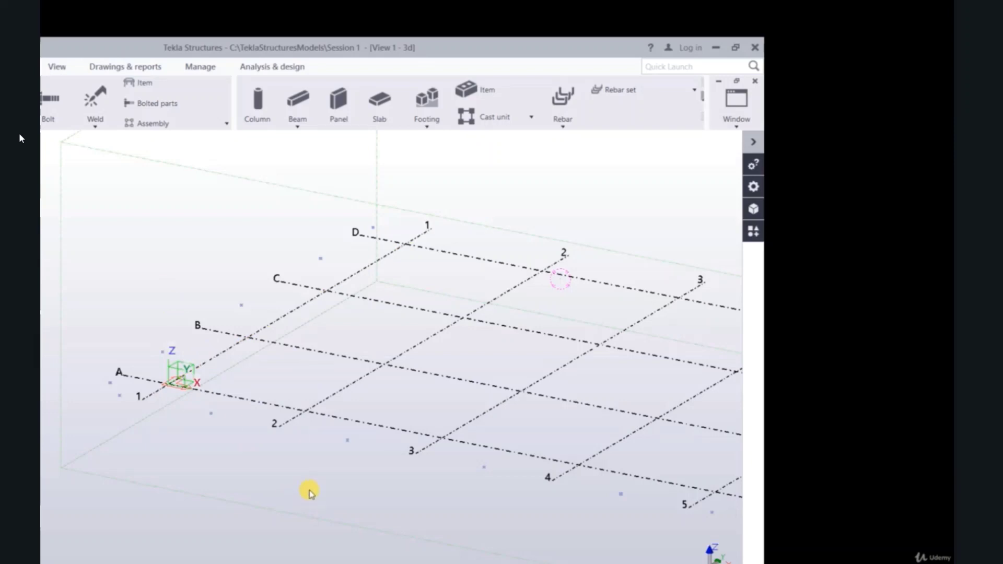
key(ctrl+z)
scroll(256, 425, down, 5)
scroll(350, 459, up, 3)
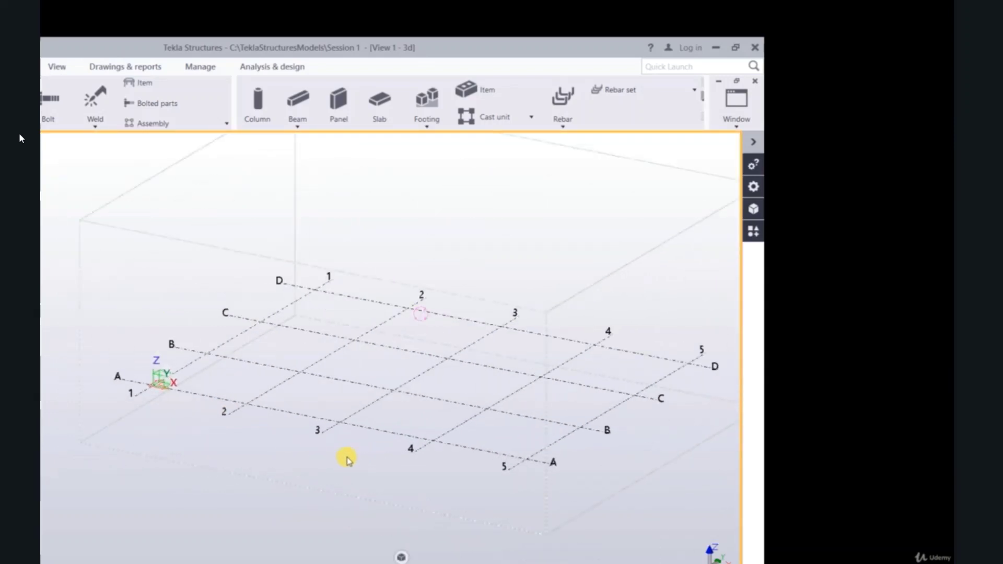
scroll(336, 444, up, 2)
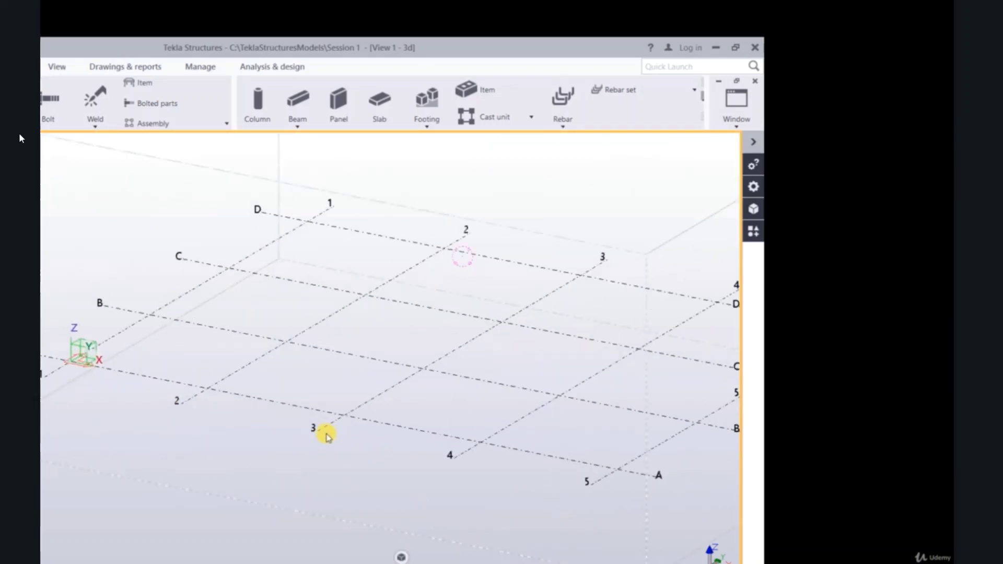
- Change the grid's X spacing to 4*5000, replace the grid, and close its properties
double_click(375, 400)
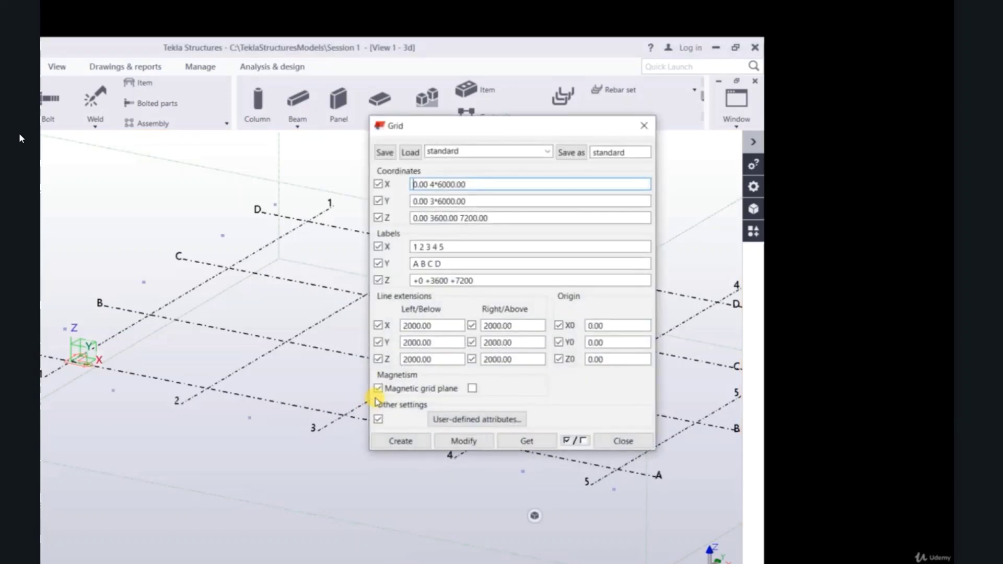
drag(443, 128, 395, 153)
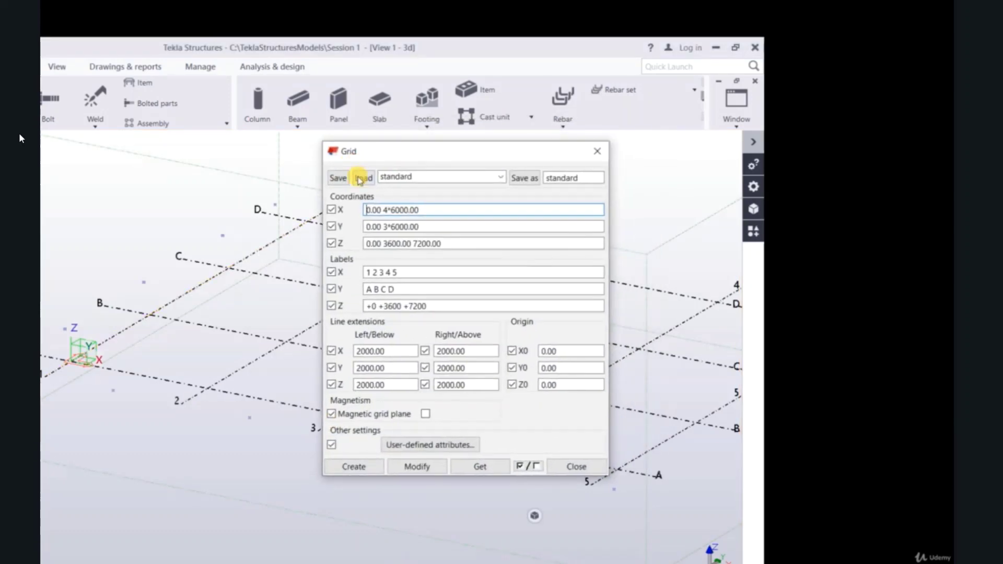
scroll(59, 286, down, 3)
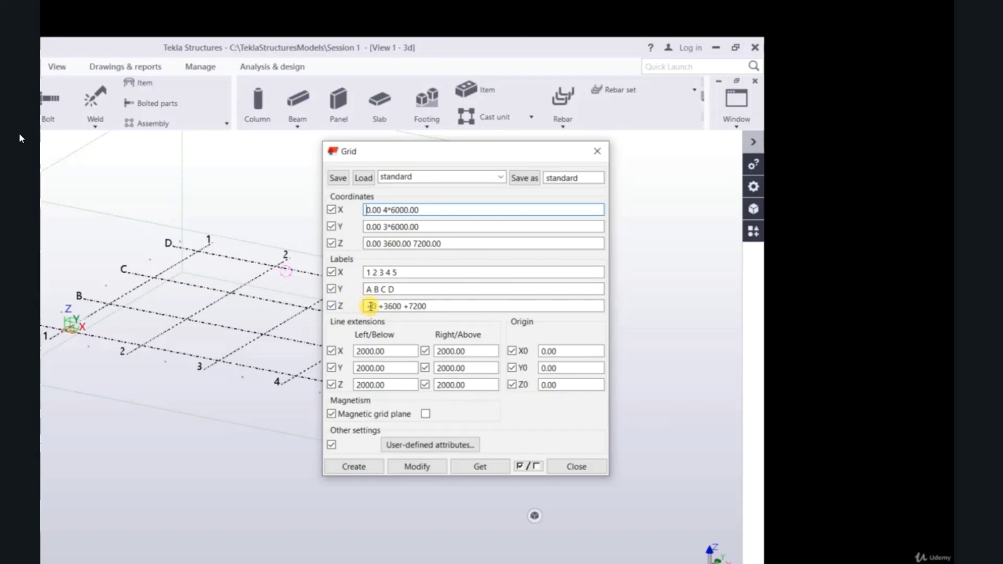
ctrl+middle_drag(178, 384, 135, 421)
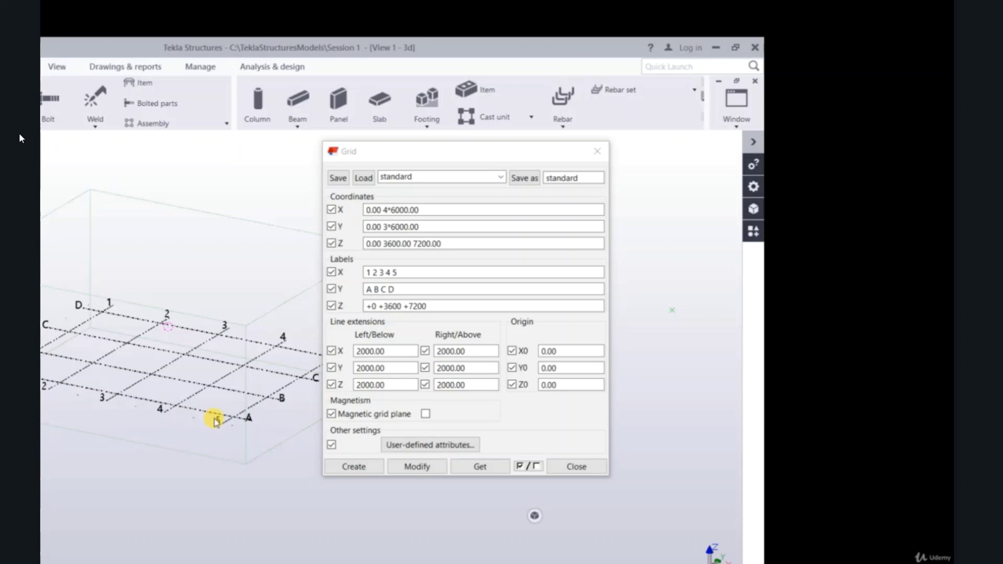
drag(418, 210, 394, 209)
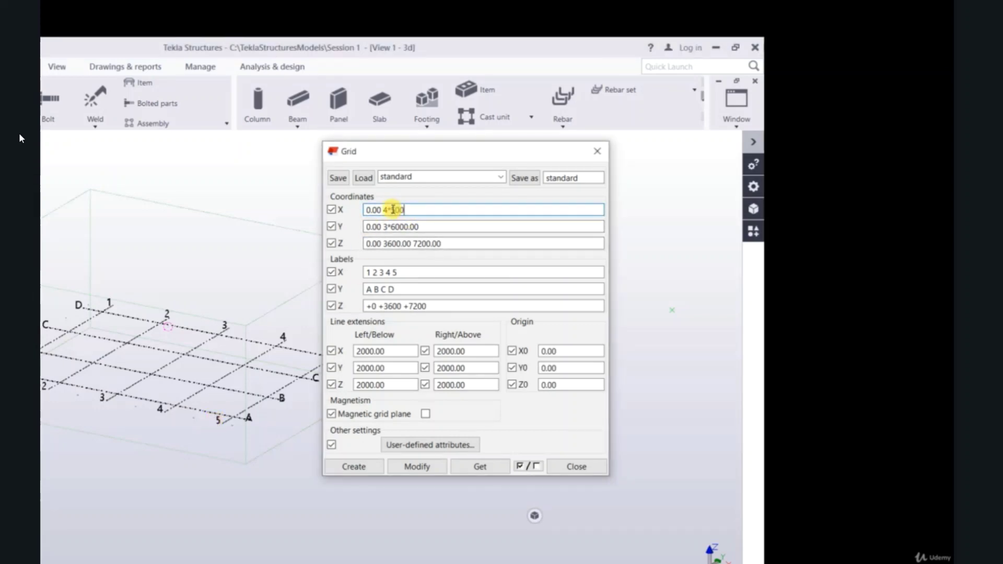
click(416, 467)
click(257, 344)
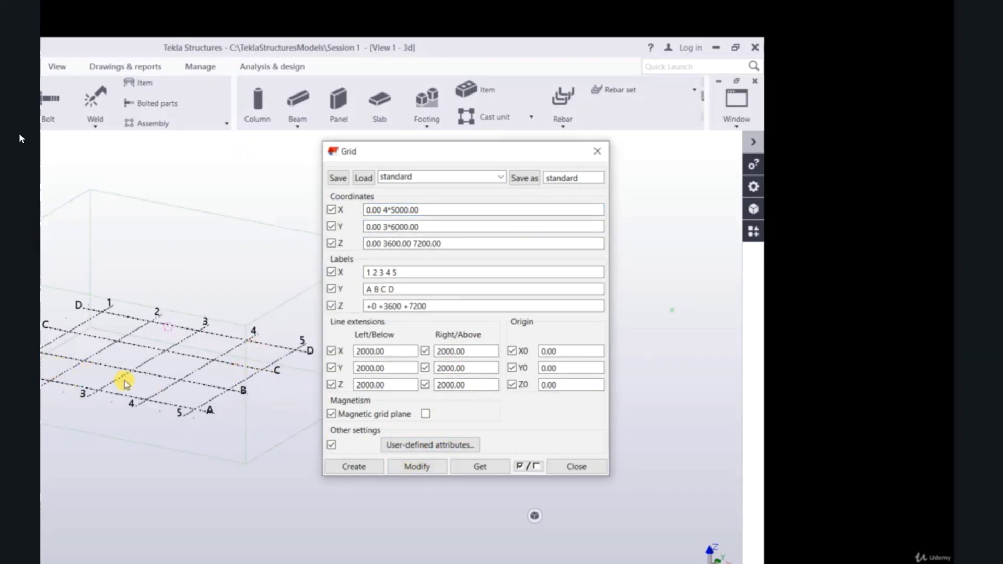
click(571, 468)
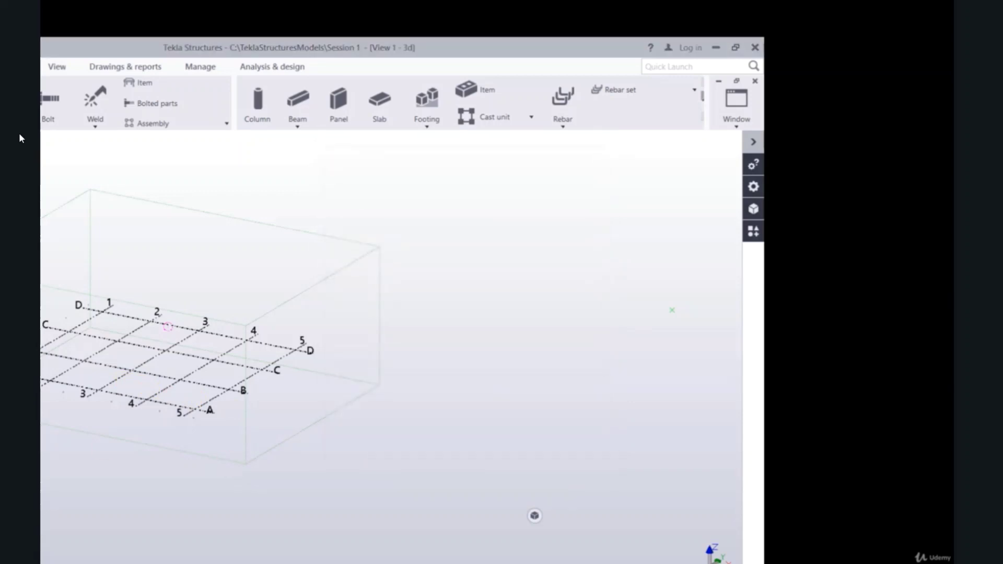
- Verify lines 2, 3 and 5 show 5000.00 spacings and a 20000.00 overall length
scroll(99, 415, up, 5)
click(101, 420)
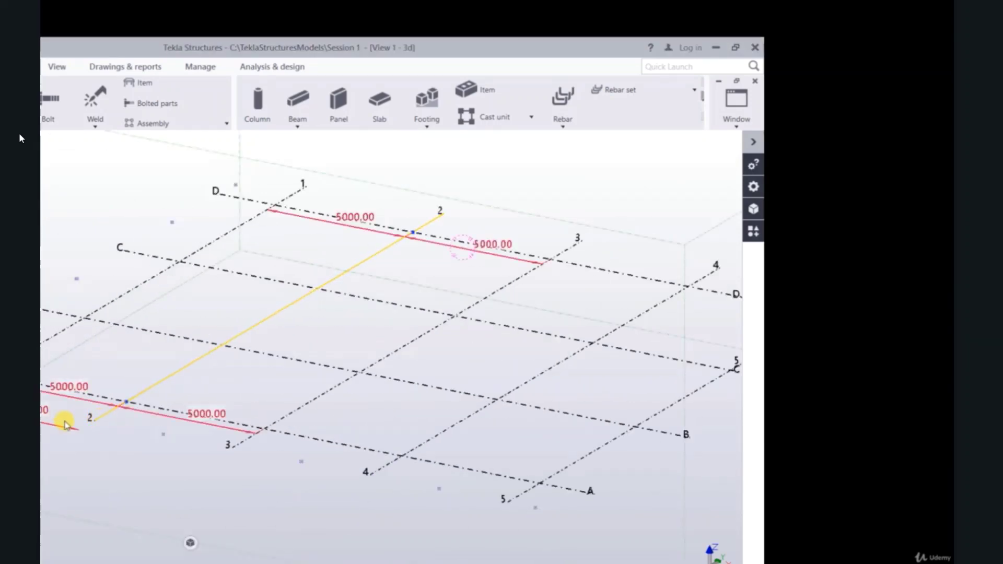
click(230, 444)
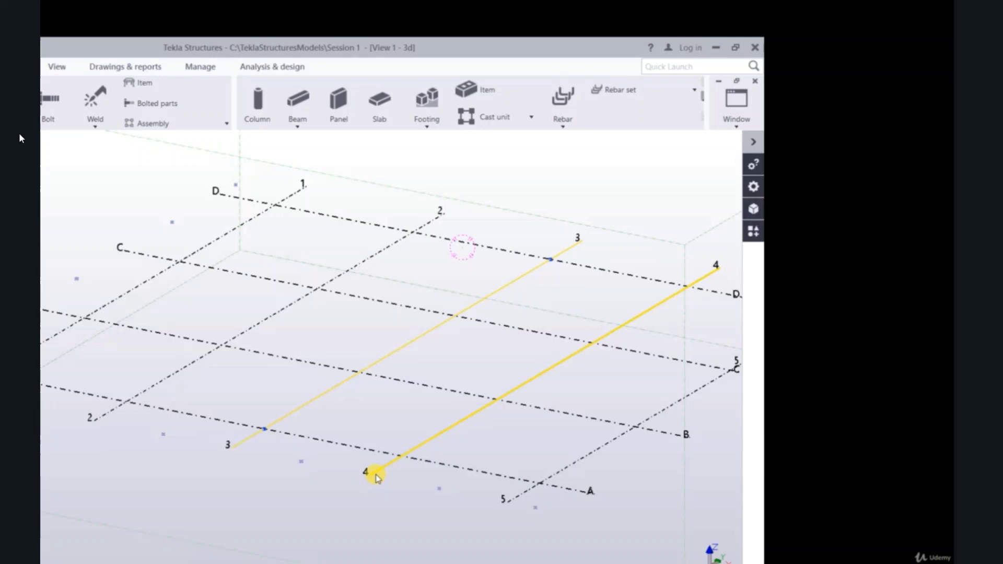
click(495, 504)
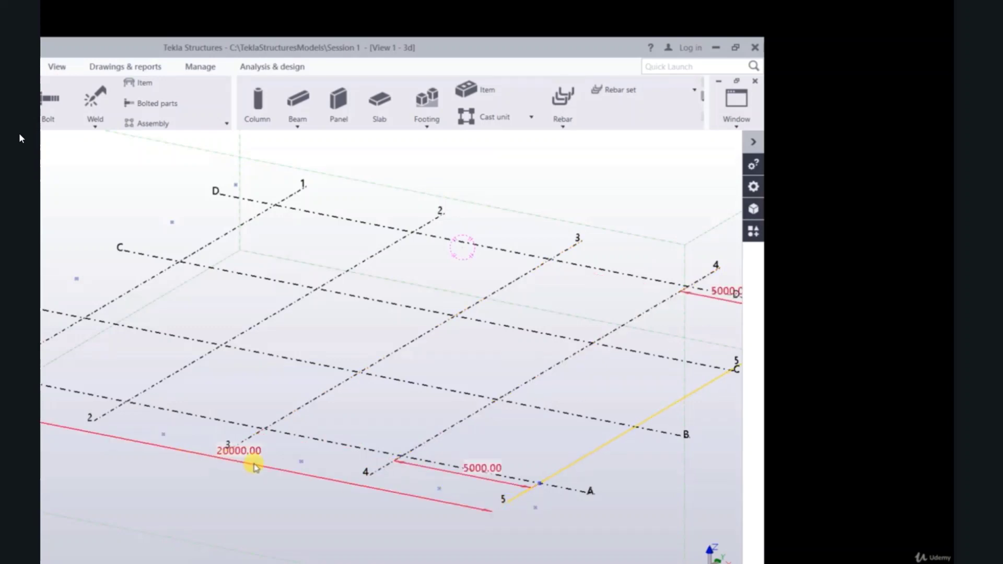
double_click(331, 389)
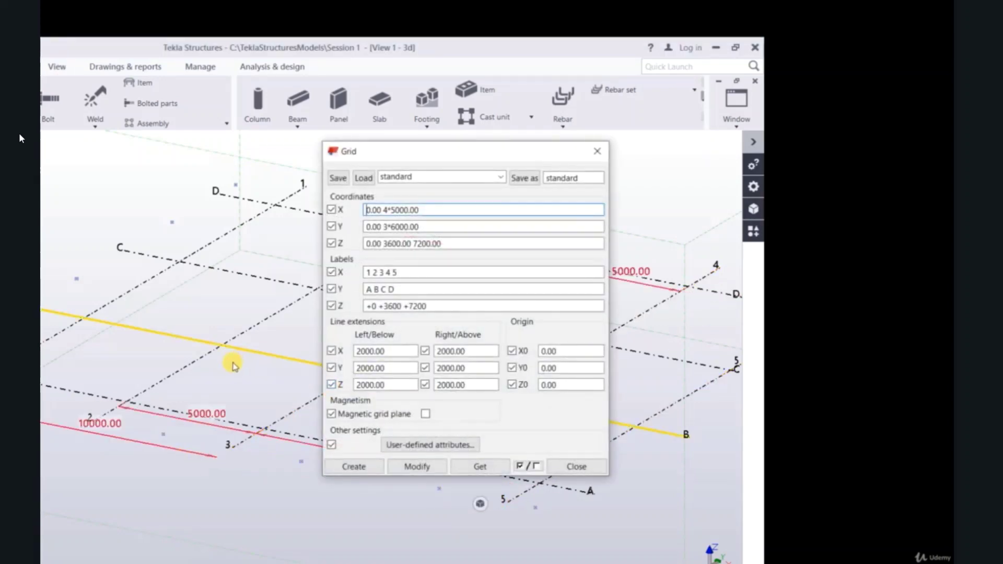
scroll(233, 358, down, 3)
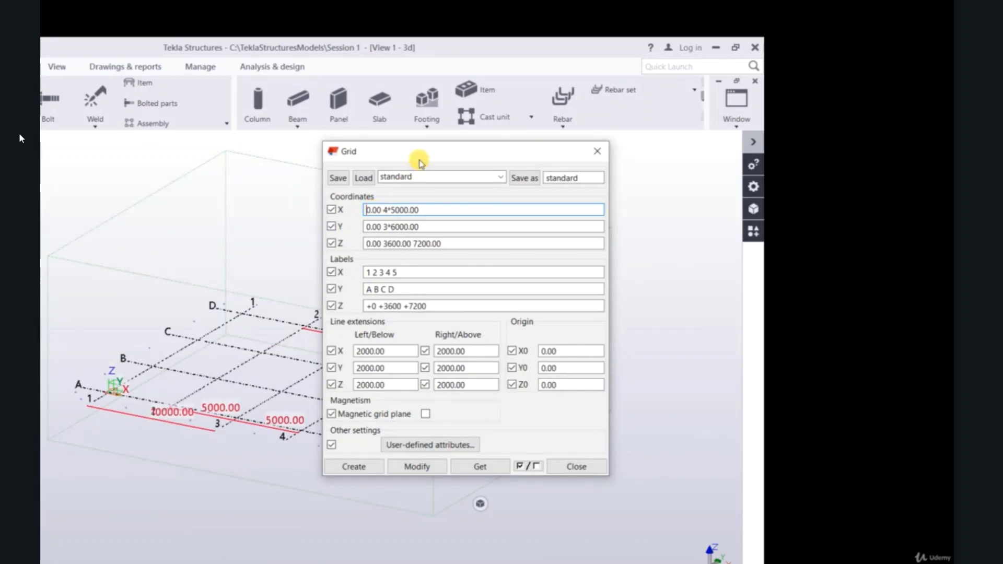
drag(420, 160, 490, 170)
scroll(76, 350, down, 1)
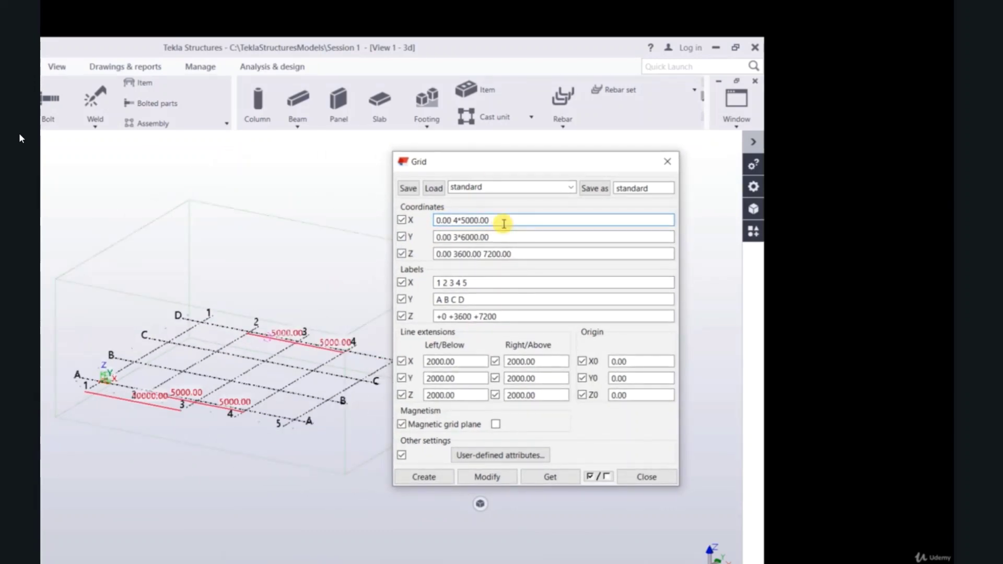
text(3*600)
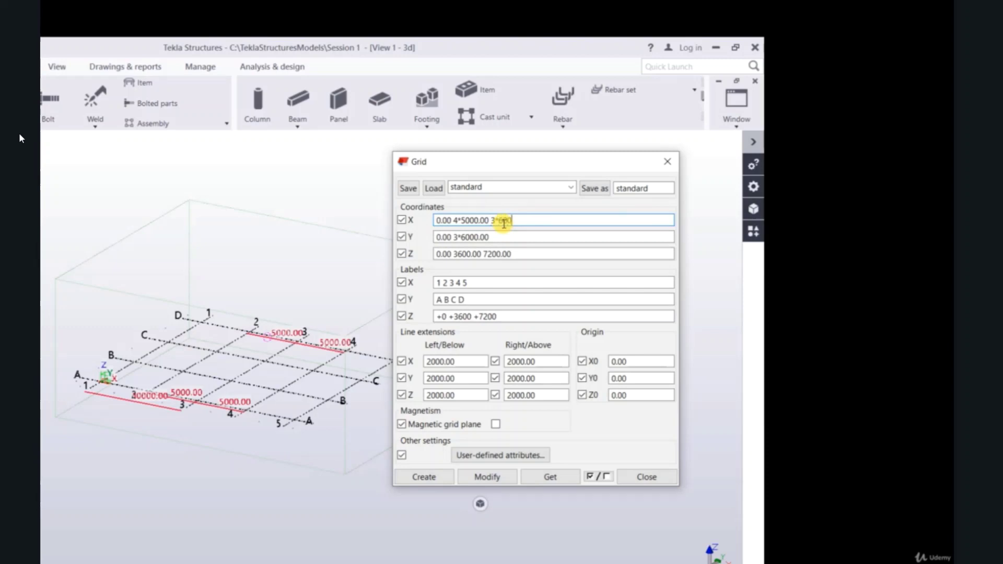
text(0.00)
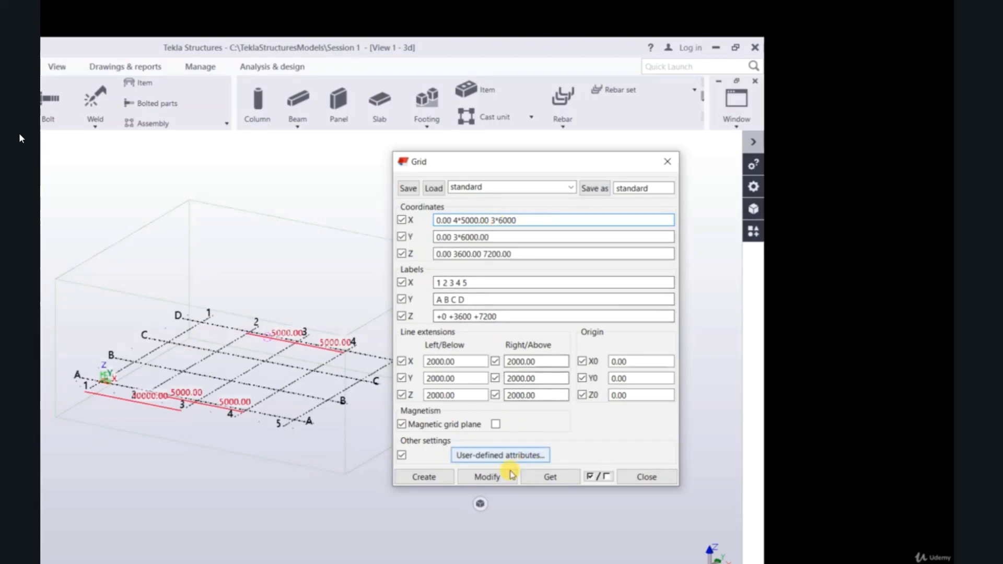
click(487, 476)
click(259, 341)
scroll(74, 365, down, 3)
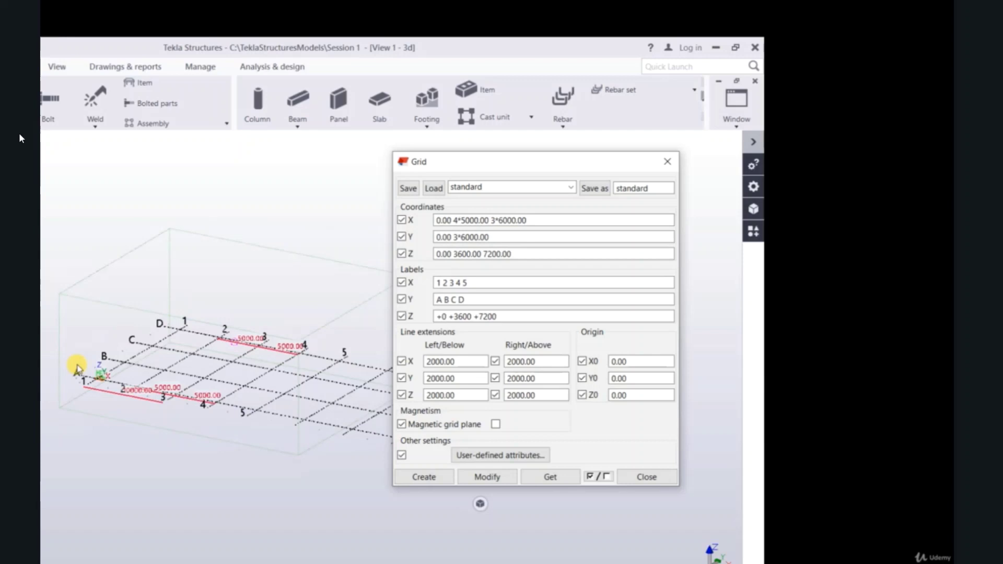
scroll(118, 376, up, 2)
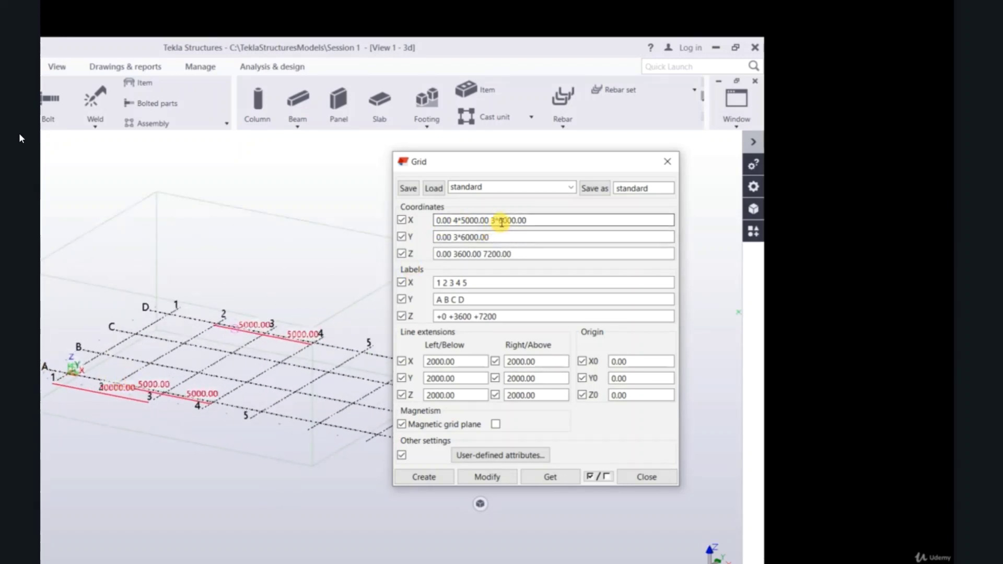
click(667, 161)
scroll(314, 426, up, 2)
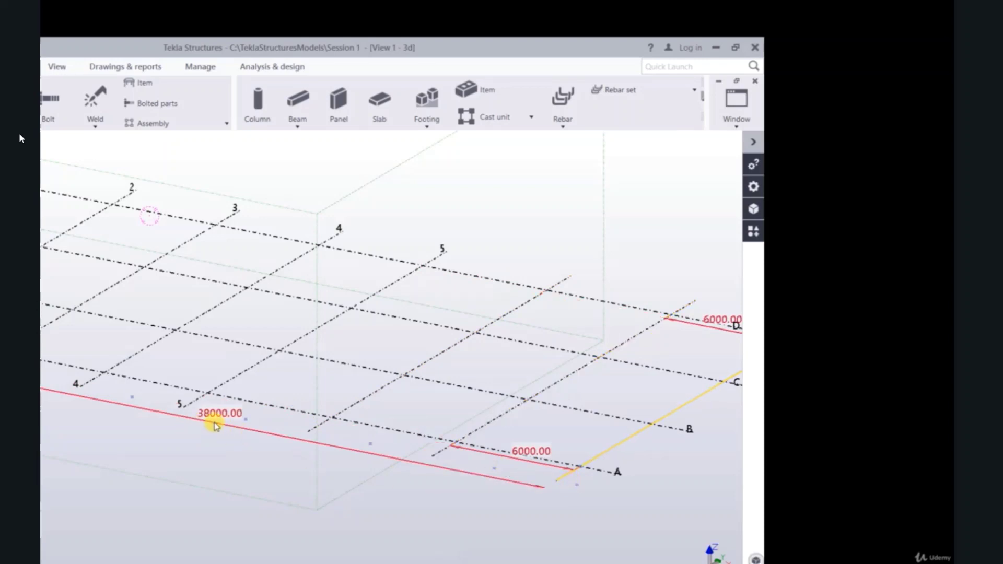
scroll(267, 397, down, 3)
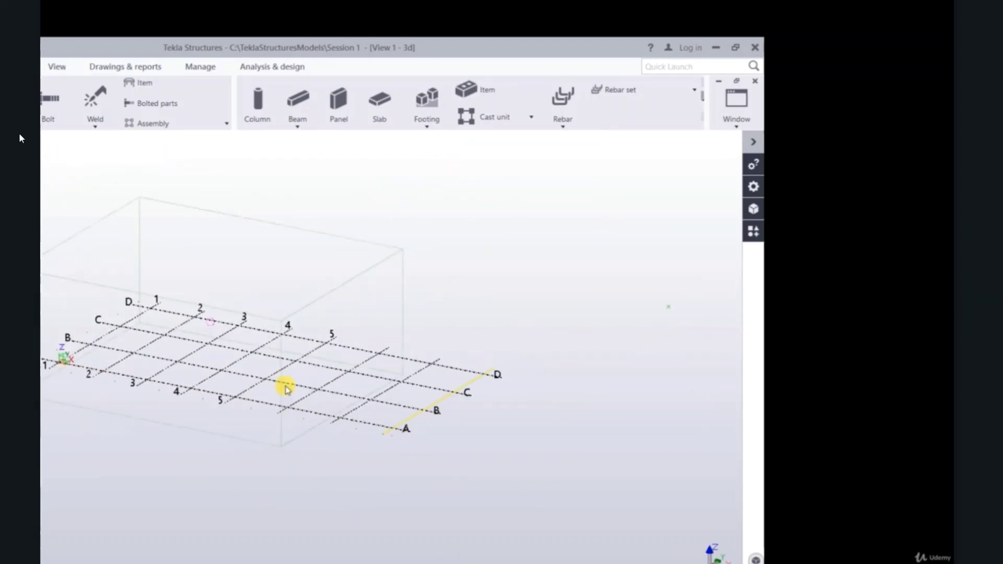
double_click(324, 392)
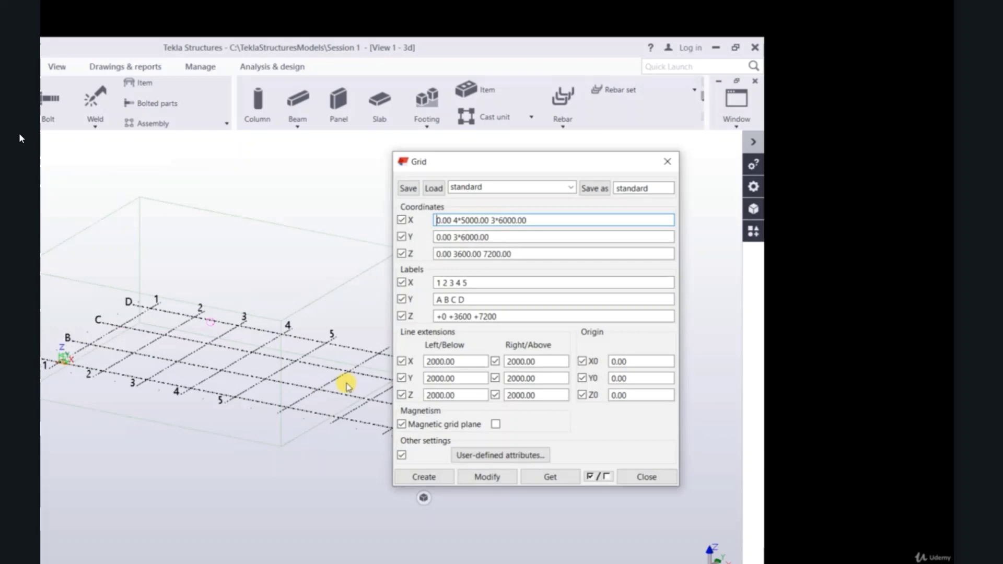
drag(491, 221, 534, 220)
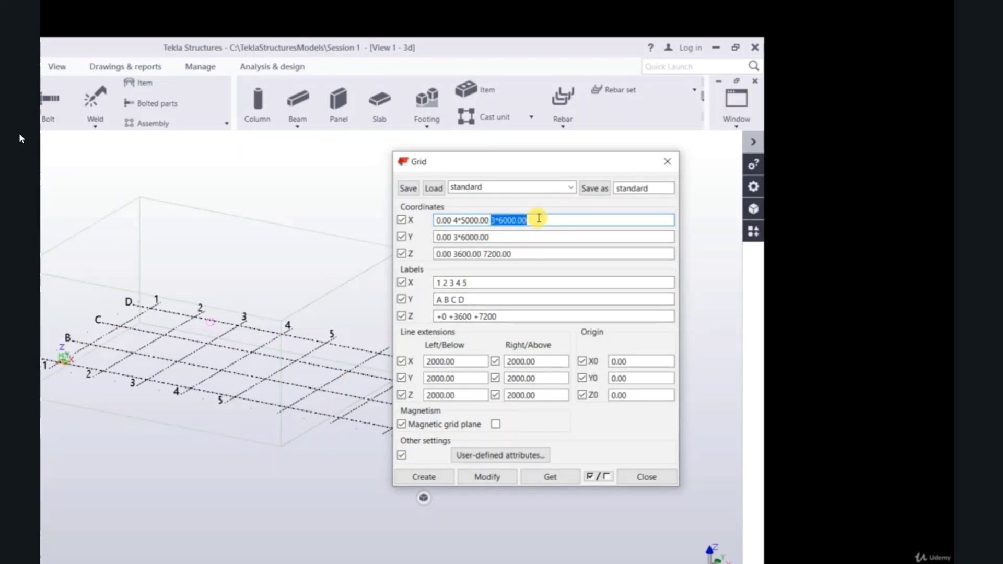
key(BackSpace)
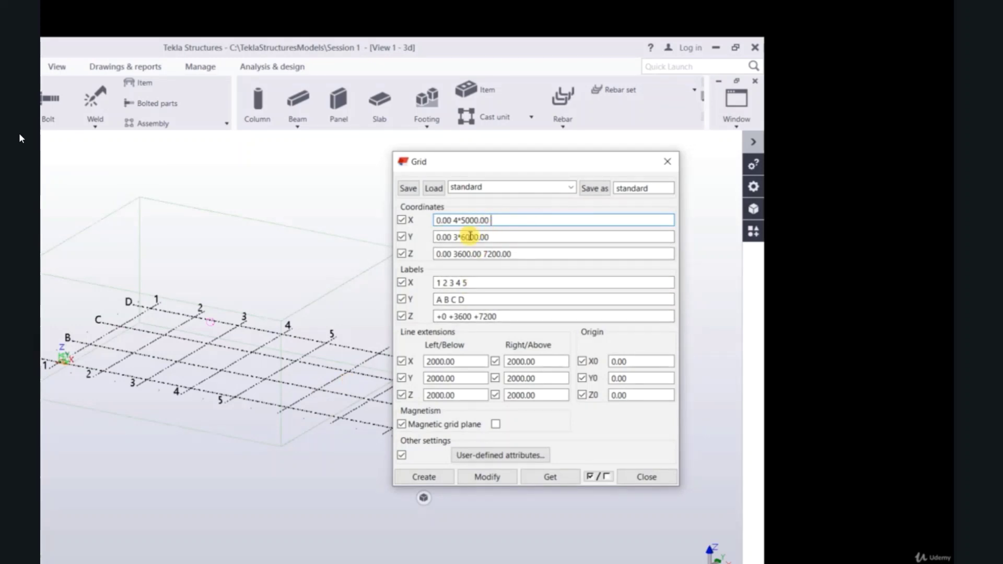
click(504, 477)
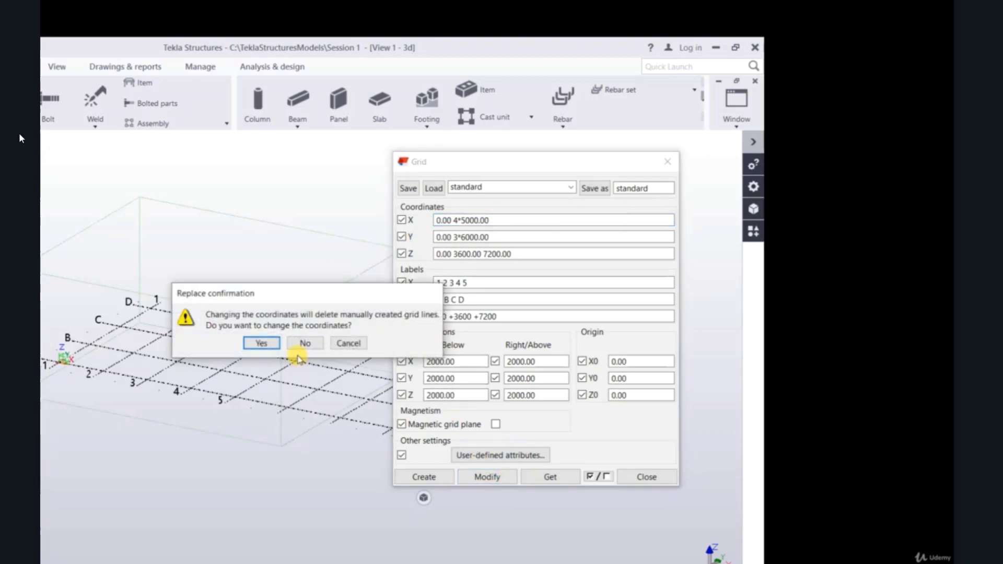
click(263, 342)
scroll(122, 343, up, 2)
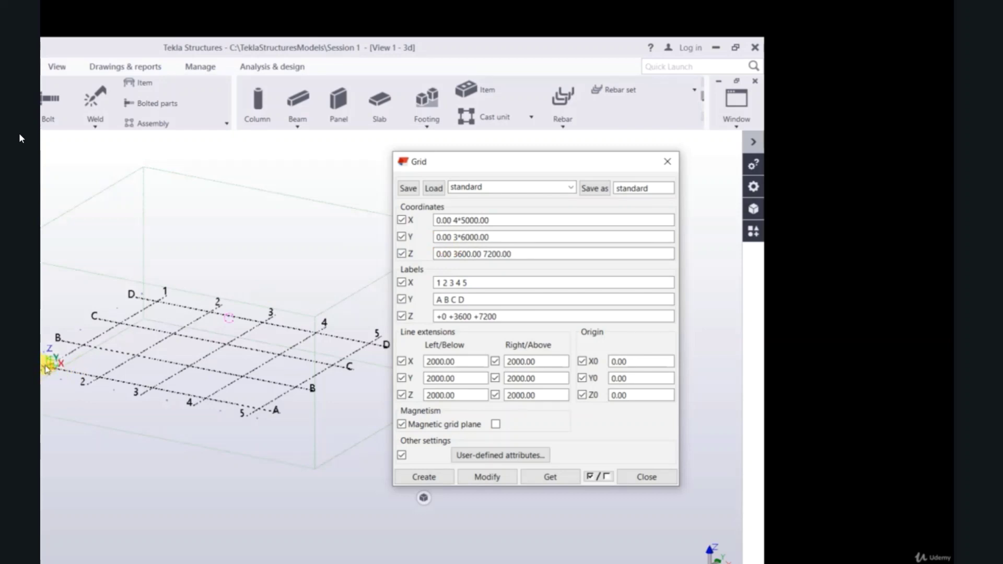
click(457, 239)
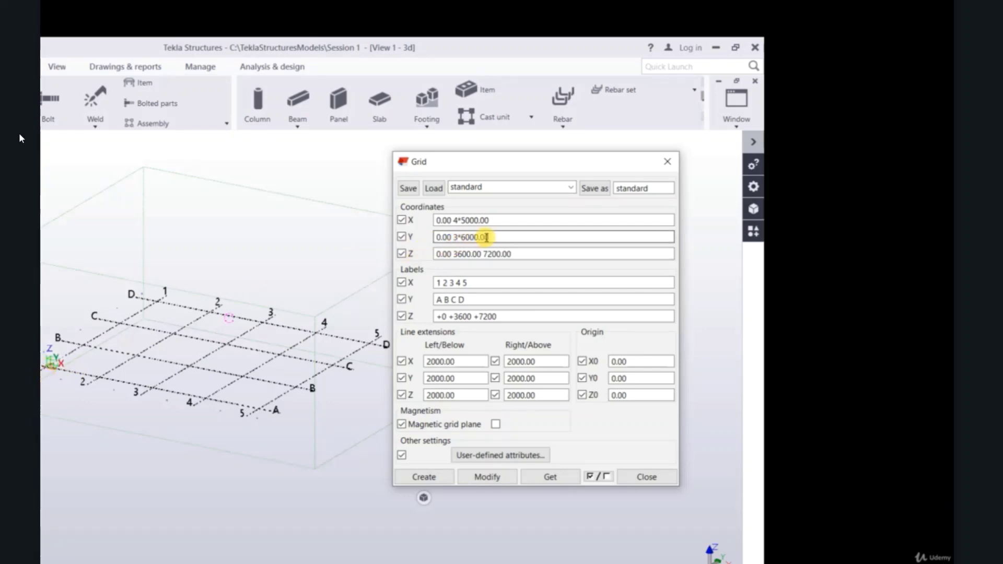
double_click(450, 238)
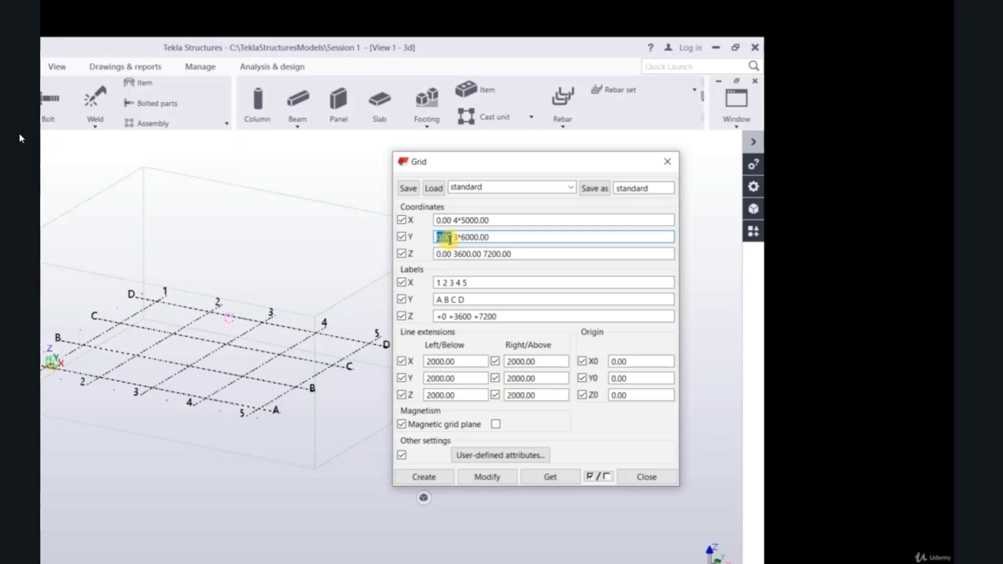
text(500)
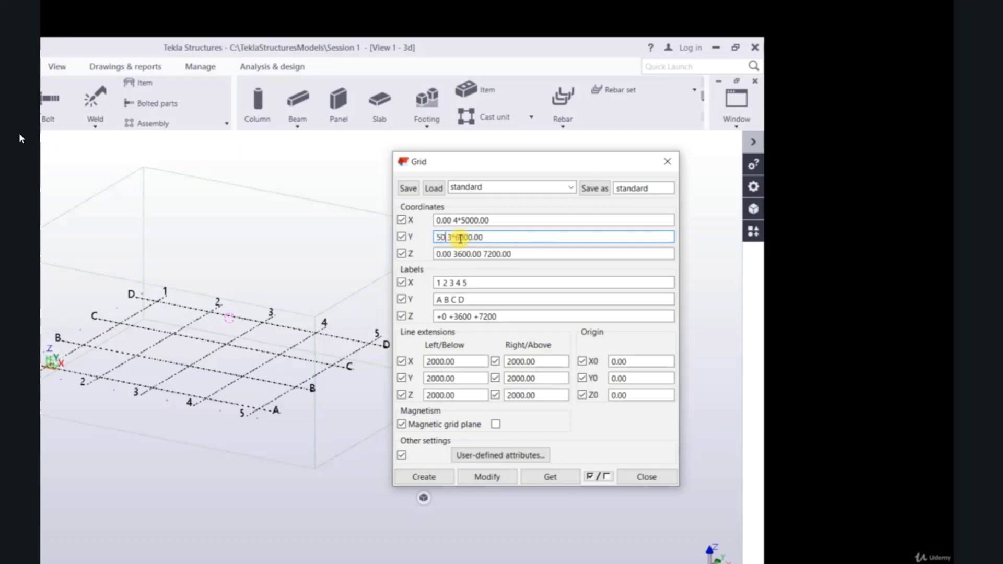
click(496, 475)
click(265, 342)
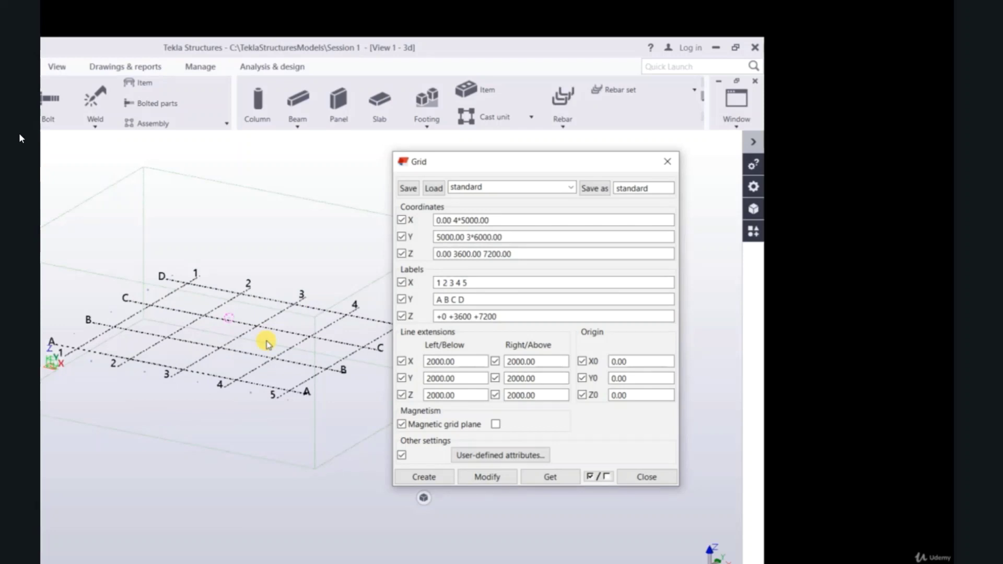
scroll(76, 355, up, 5)
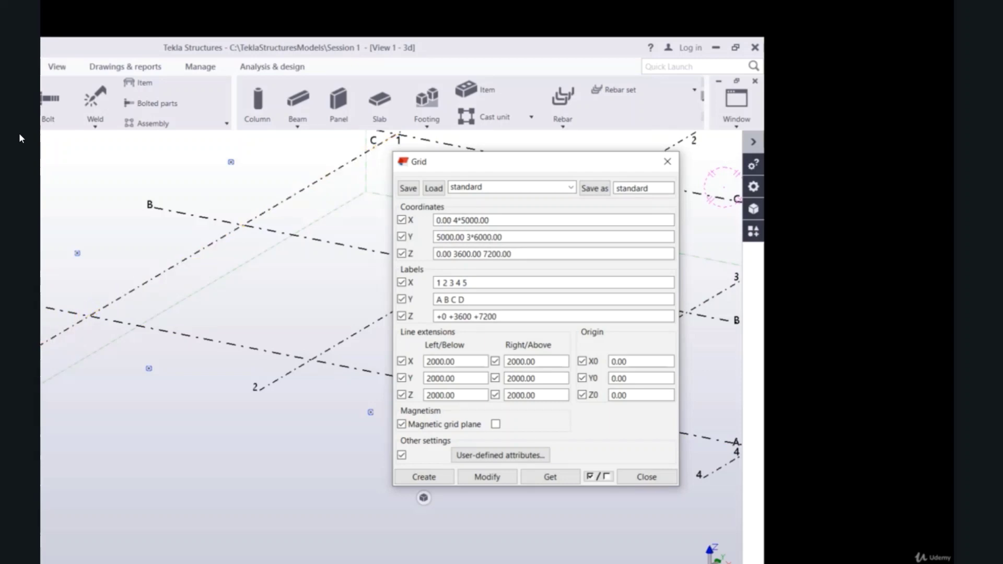
scroll(67, 446, down, 5)
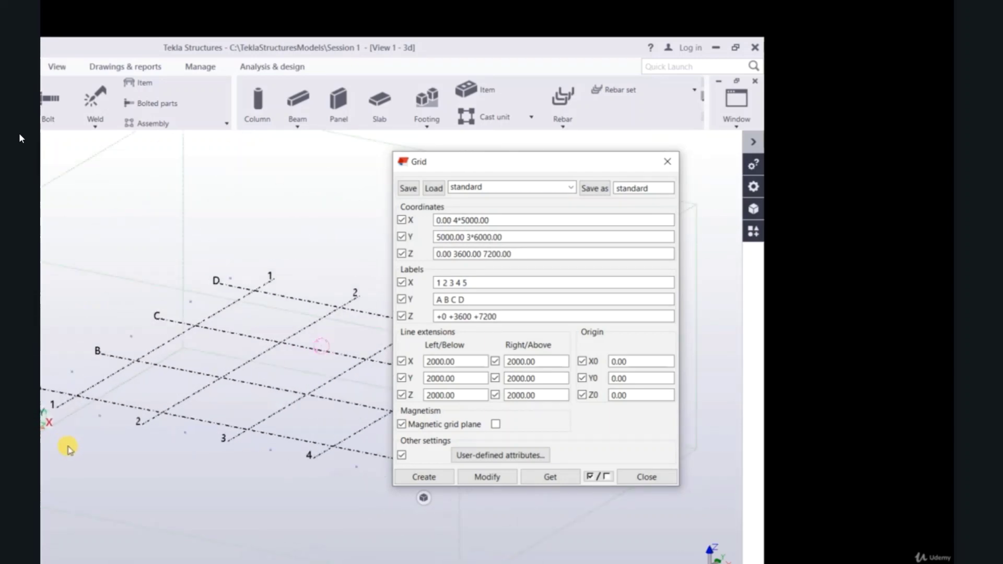
drag(463, 236, 426, 237)
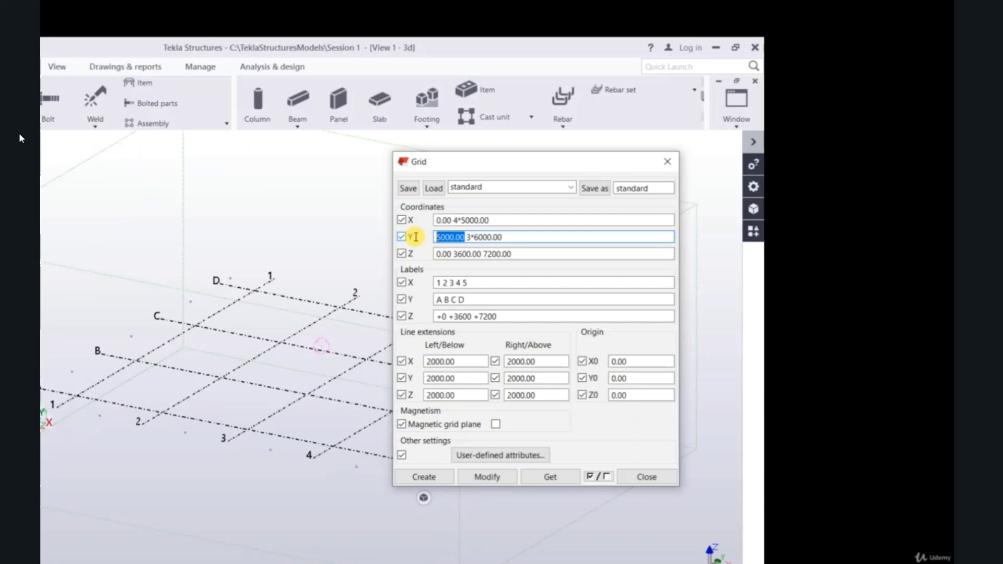
text(0.00)
click(486, 476)
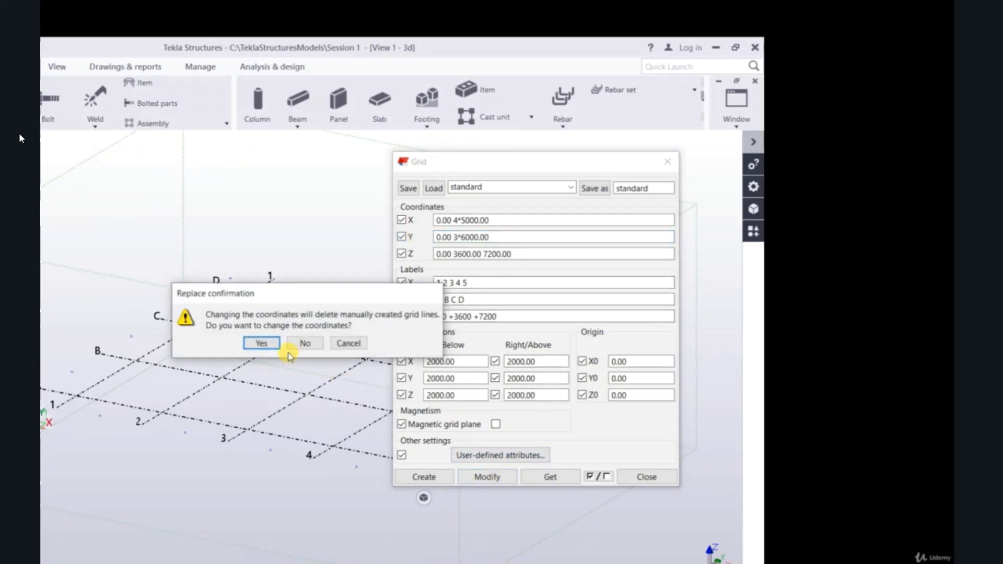
click(262, 343)
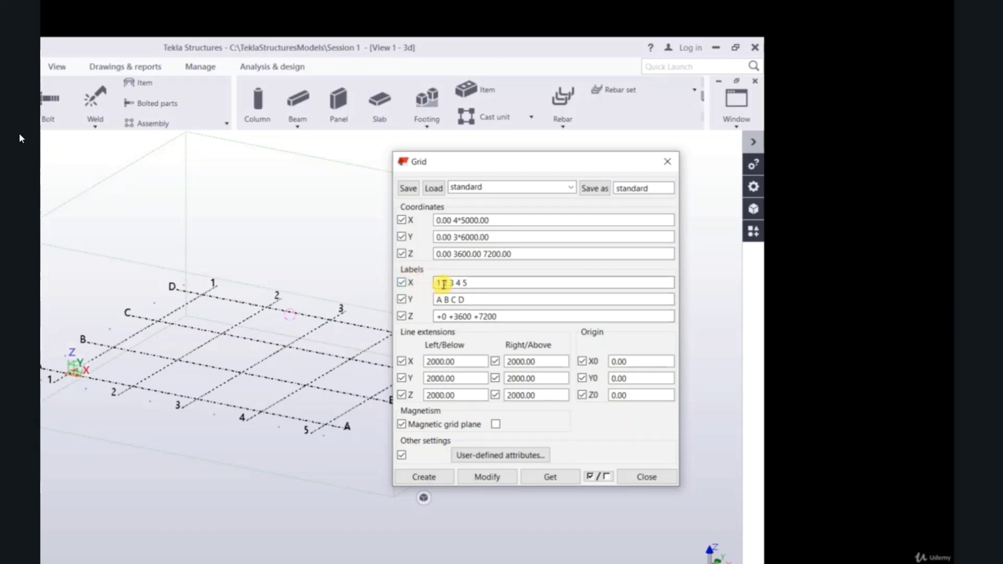
- Set X labels to A B C D E and Y labels to 1 2 3 4, then modify the grid
click(469, 282)
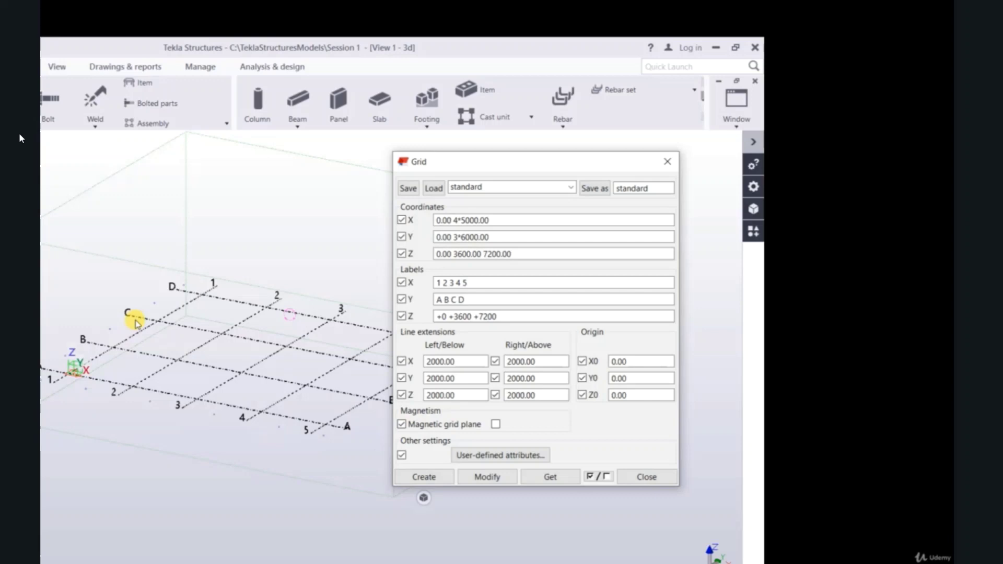
drag(465, 299, 445, 282)
right_click(452, 299)
click(492, 334)
right_click(446, 283)
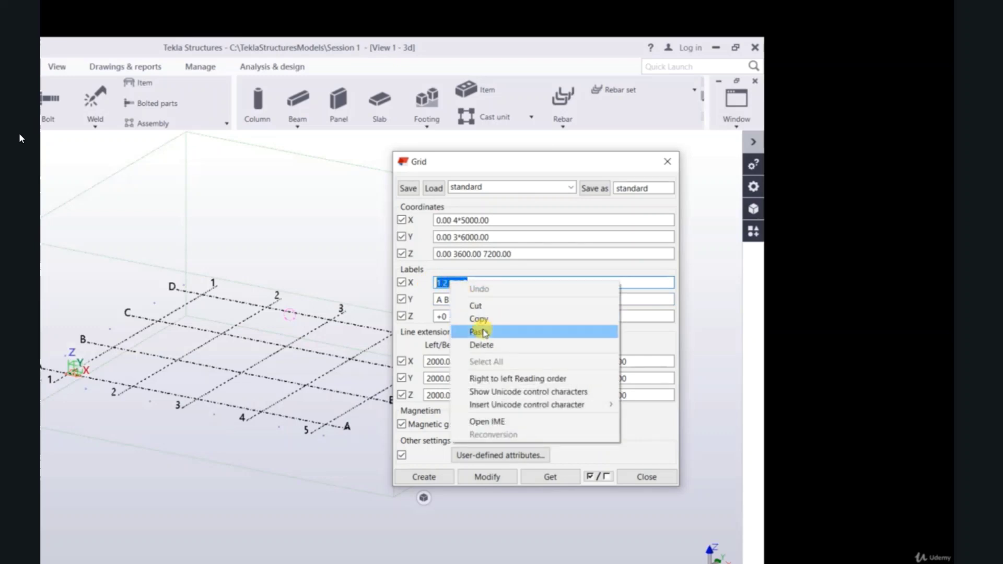
click(483, 329)
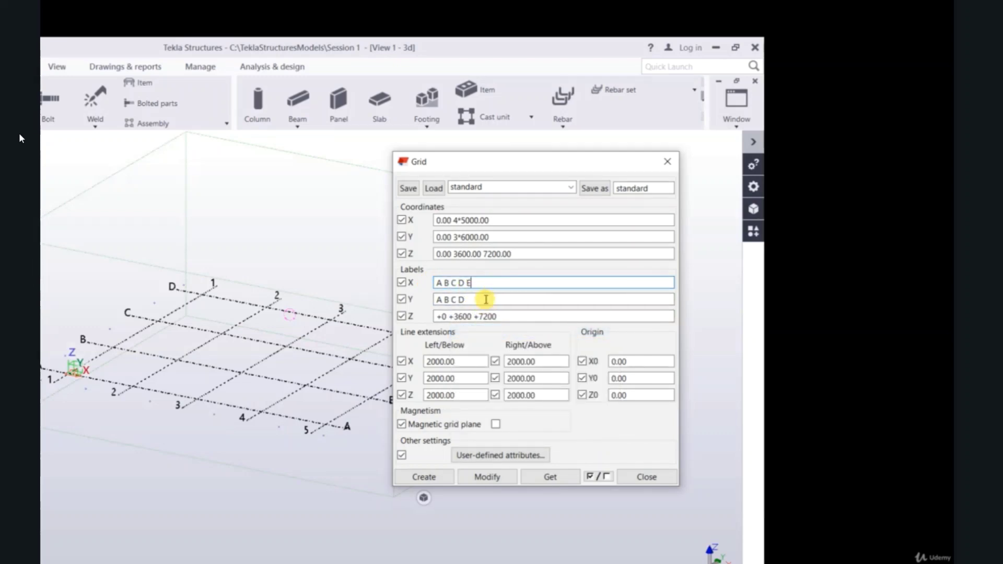
key(Tab)
text(1)
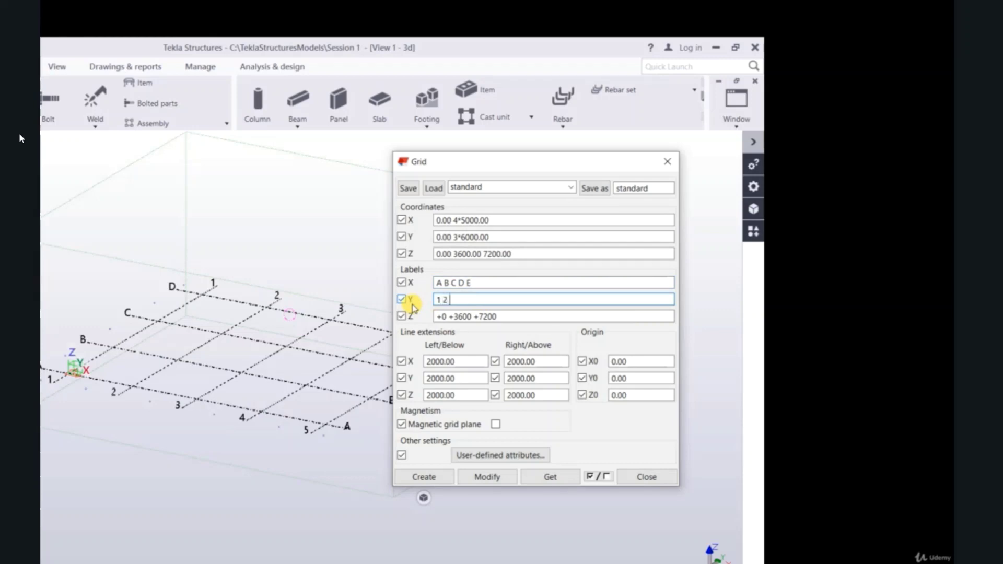
click(503, 476)
click(271, 344)
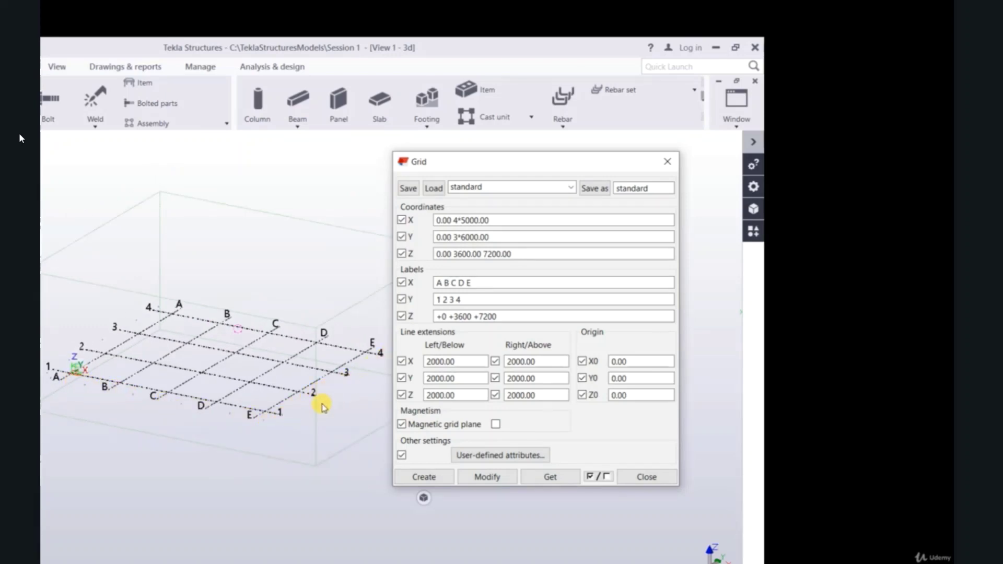
- Append 2*4000 to the Y coordinates and apply the change to the grid
scroll(212, 328, up, 2)
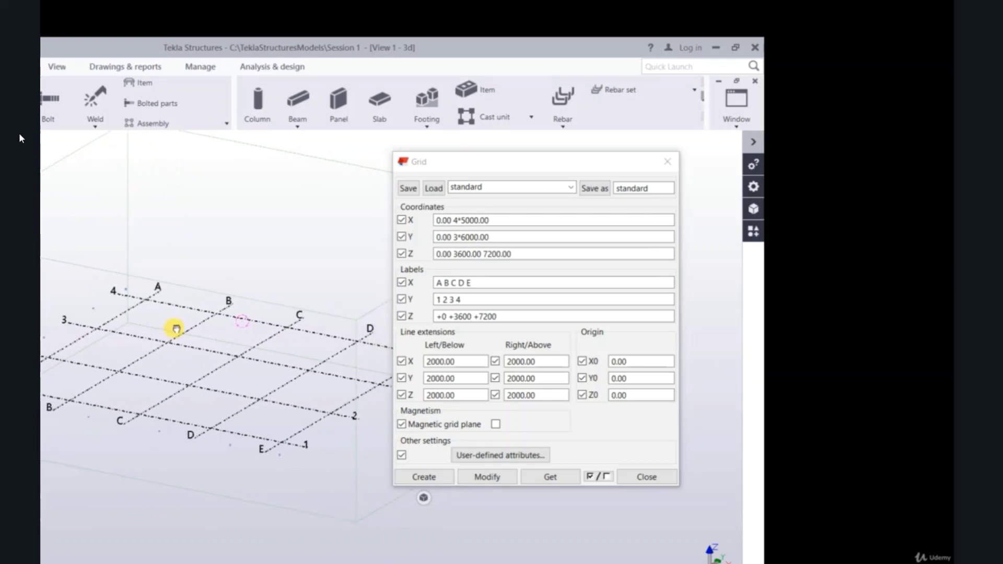
scroll(200, 359, down, 1)
click(478, 283)
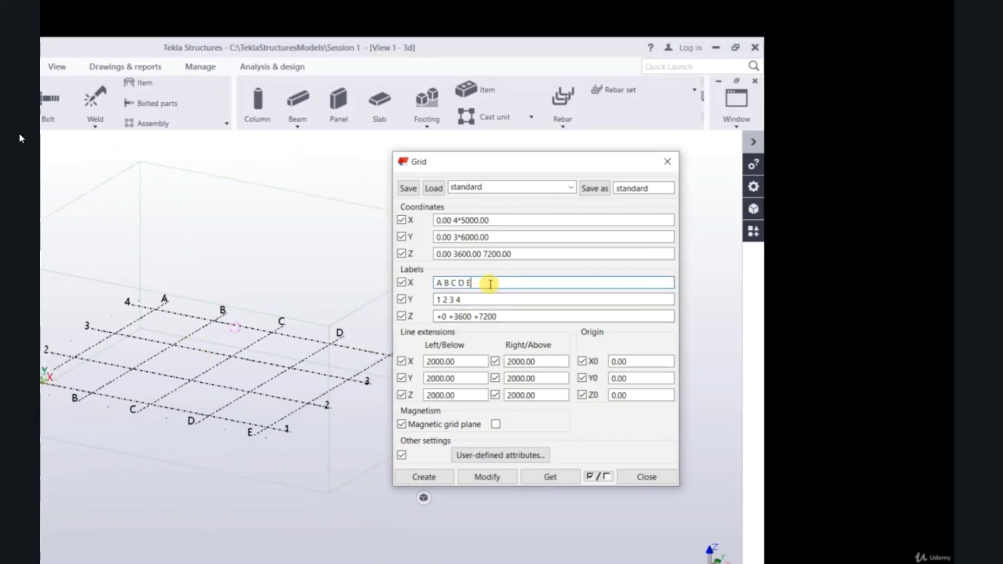
click(501, 218)
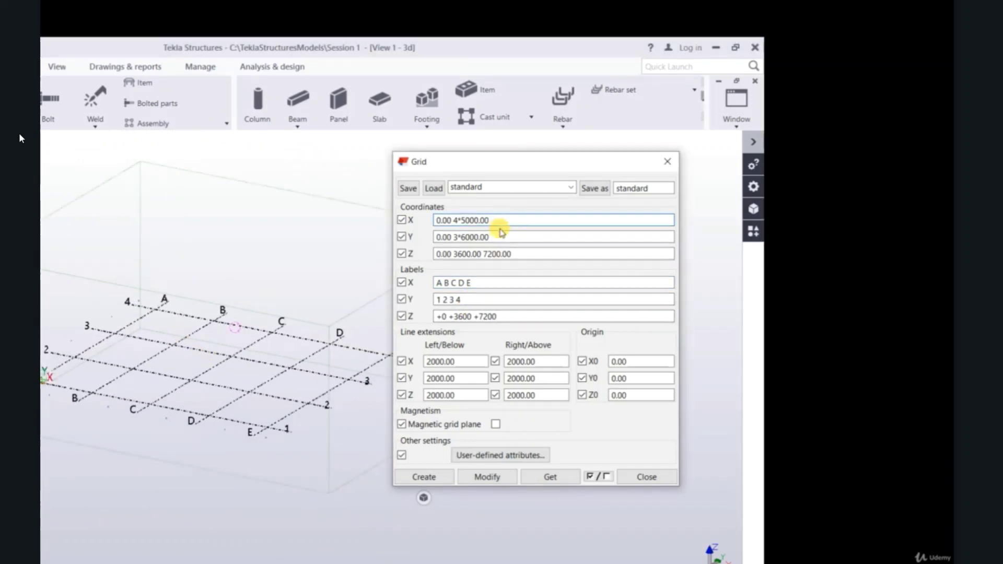
click(500, 235)
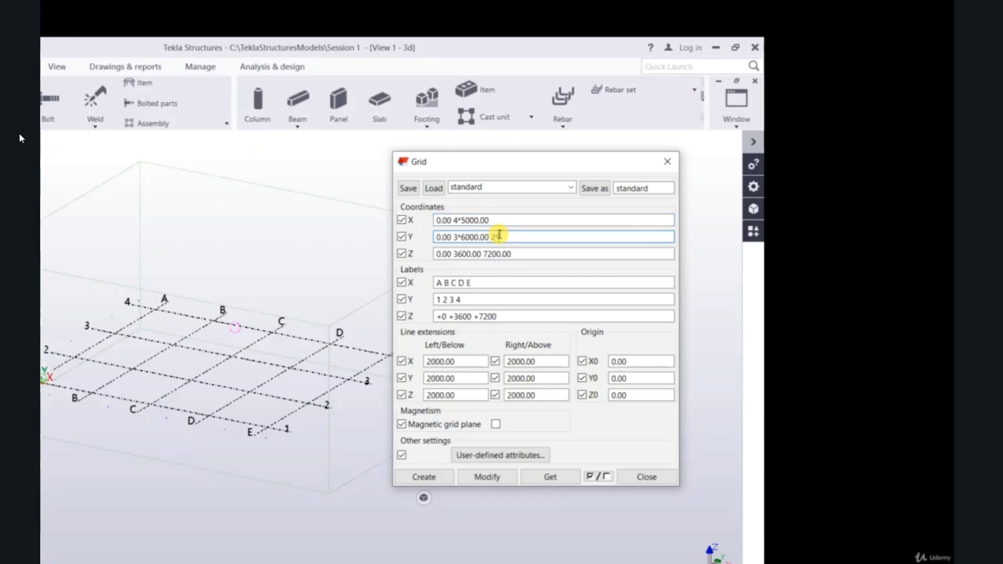
text(2*4000)
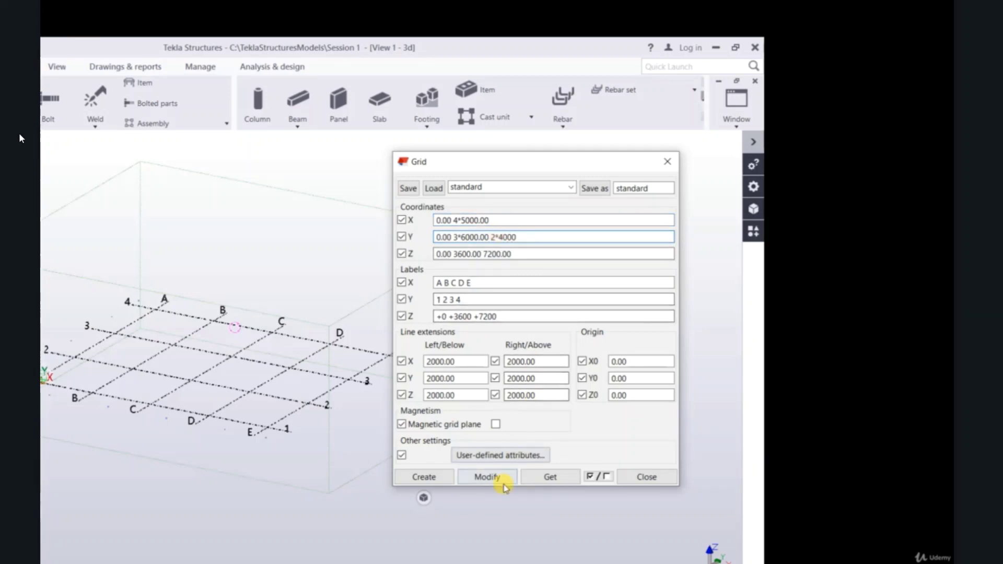
click(491, 477)
click(263, 343)
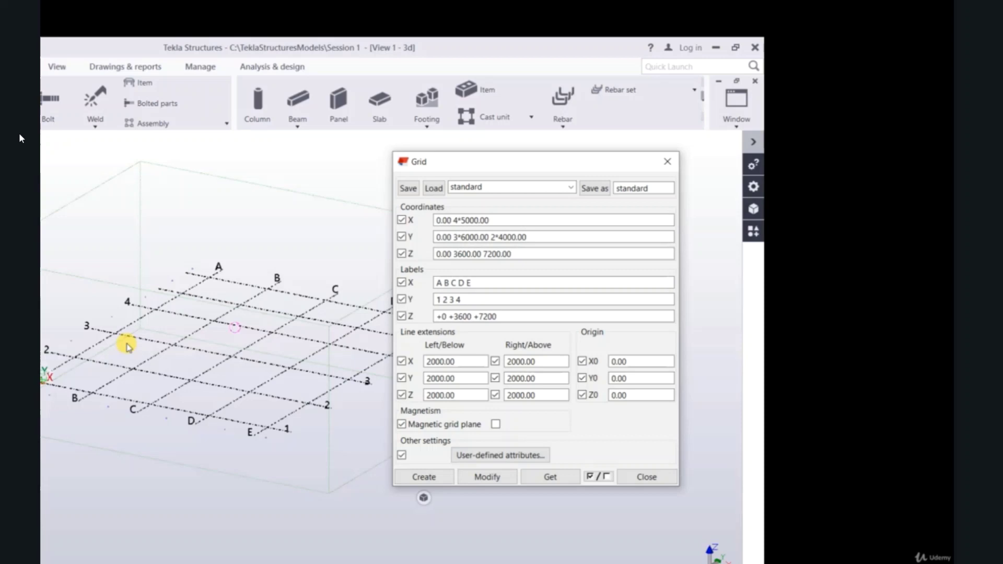
- Label the new Y grid lines 5 and 6 and apply
click(473, 299)
text(5 6)
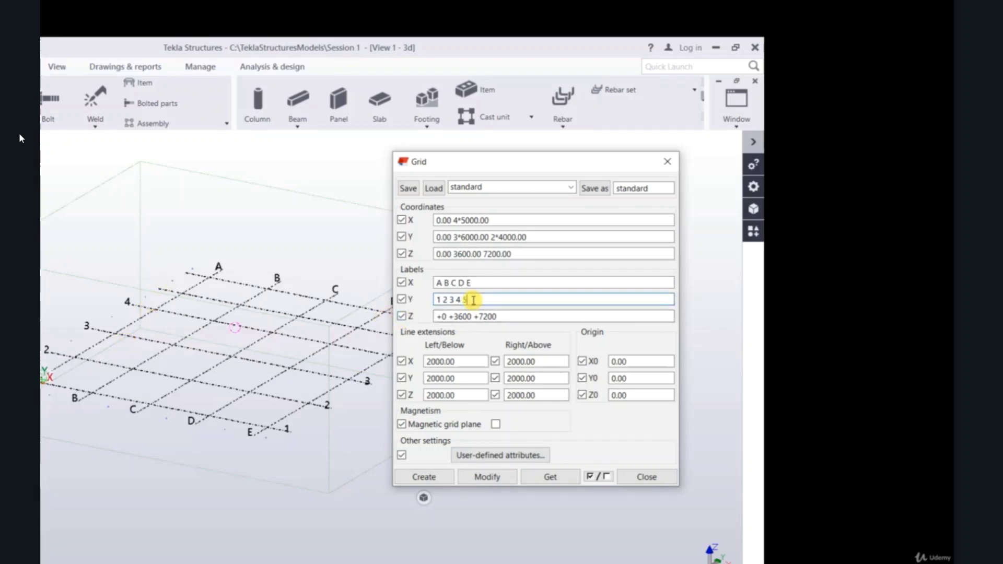
click(495, 477)
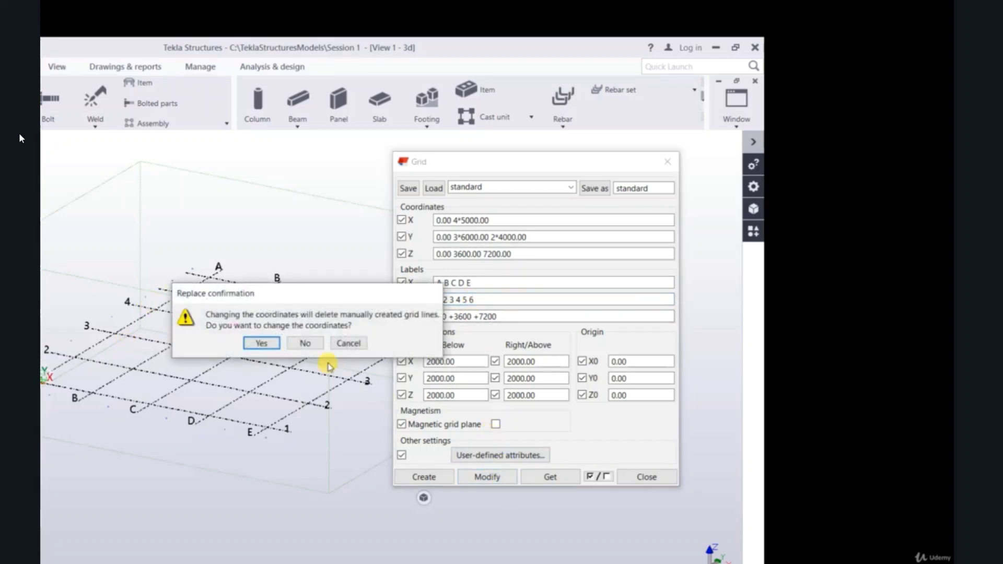
click(274, 343)
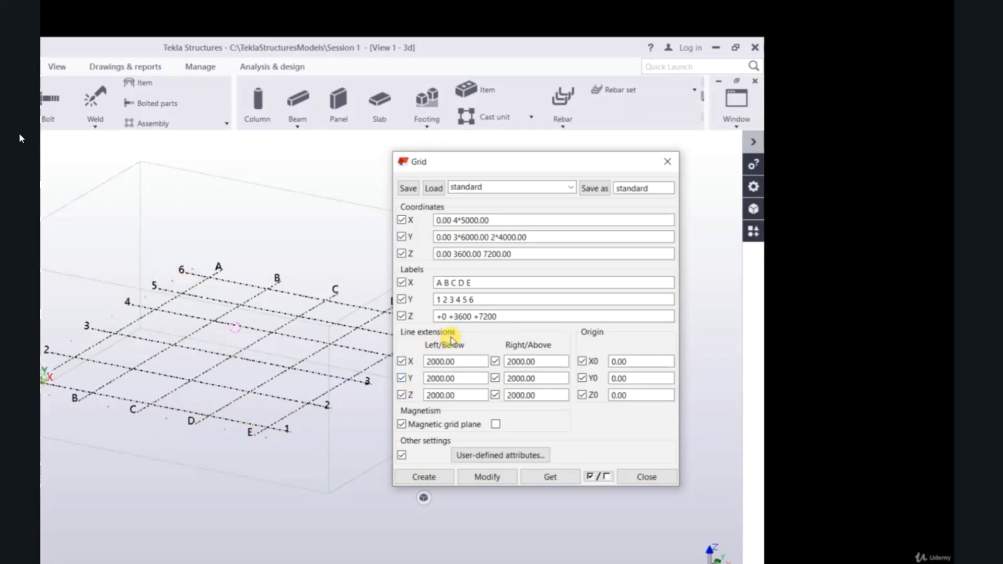
click(455, 363)
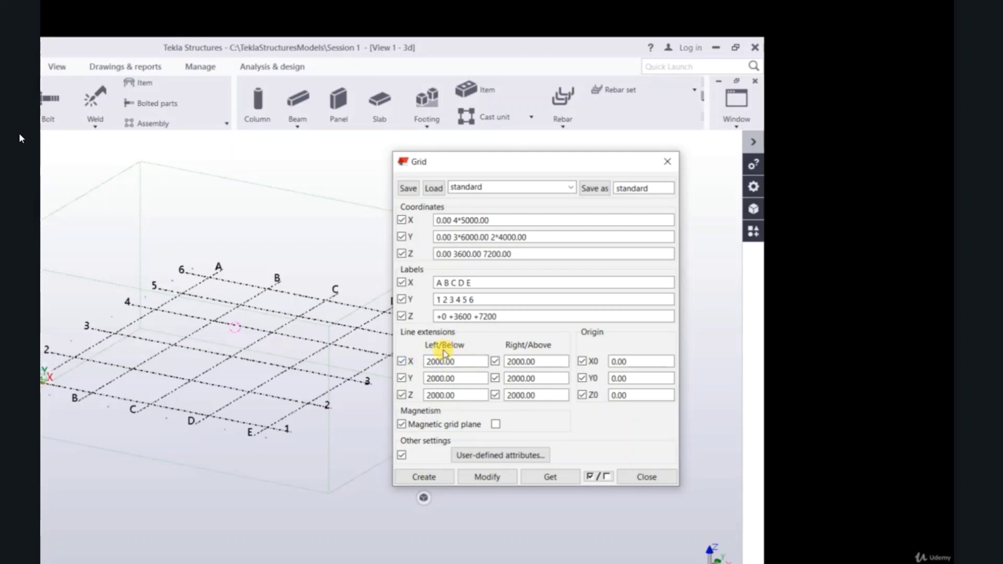
drag(454, 361, 412, 360)
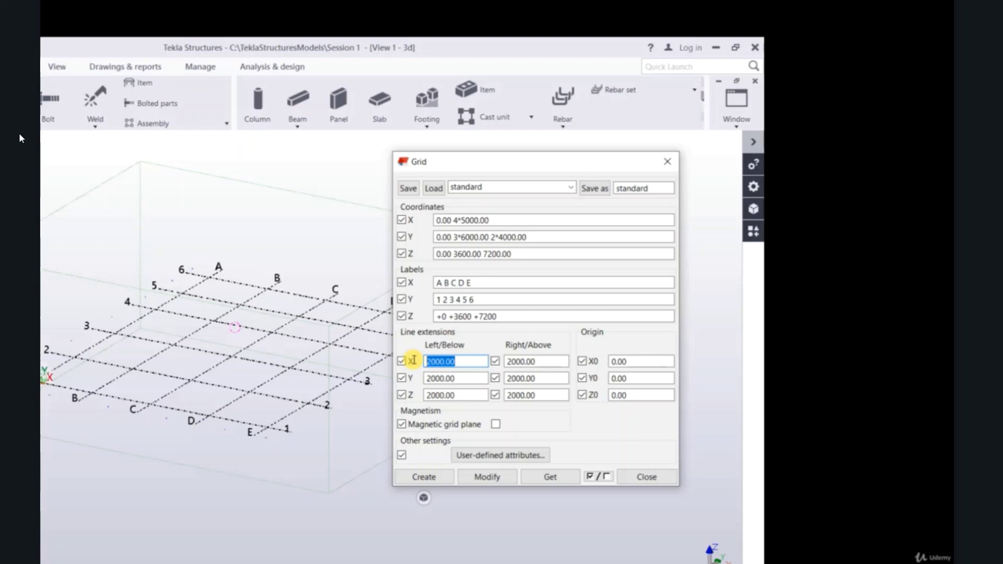
scroll(47, 376, up, 2)
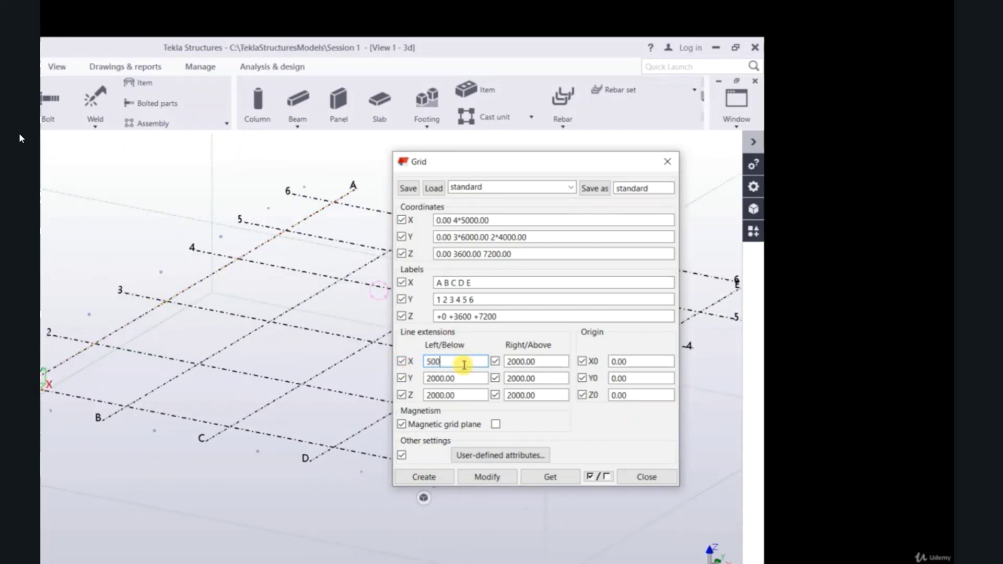
click(487, 477)
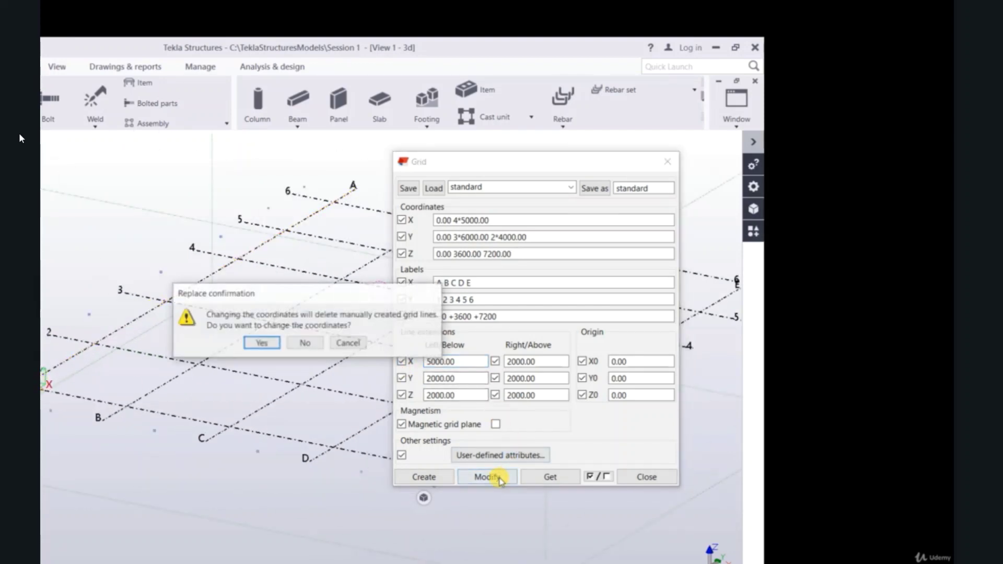
click(261, 343)
scroll(228, 376, down, 3)
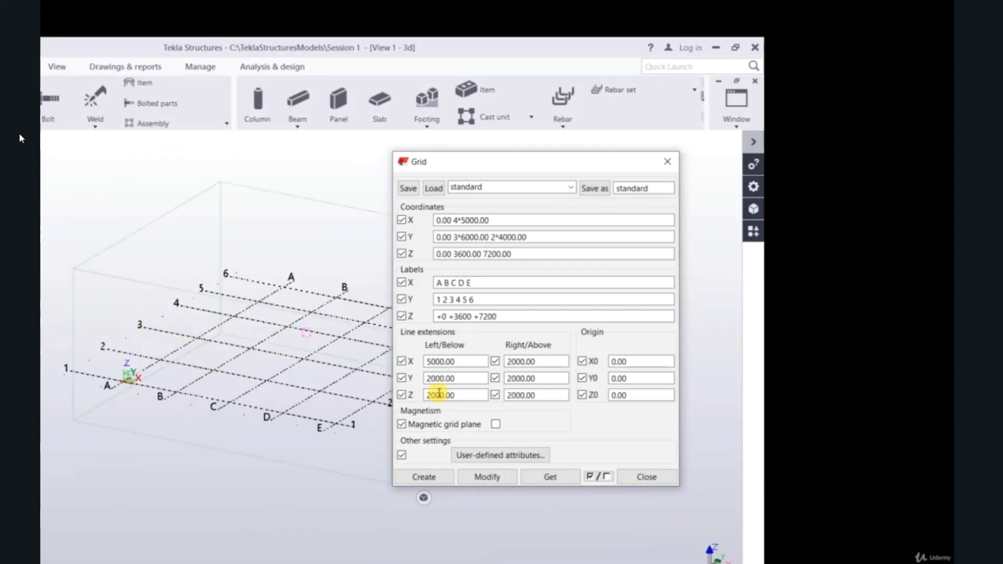
drag(478, 361, 402, 356)
text(200)
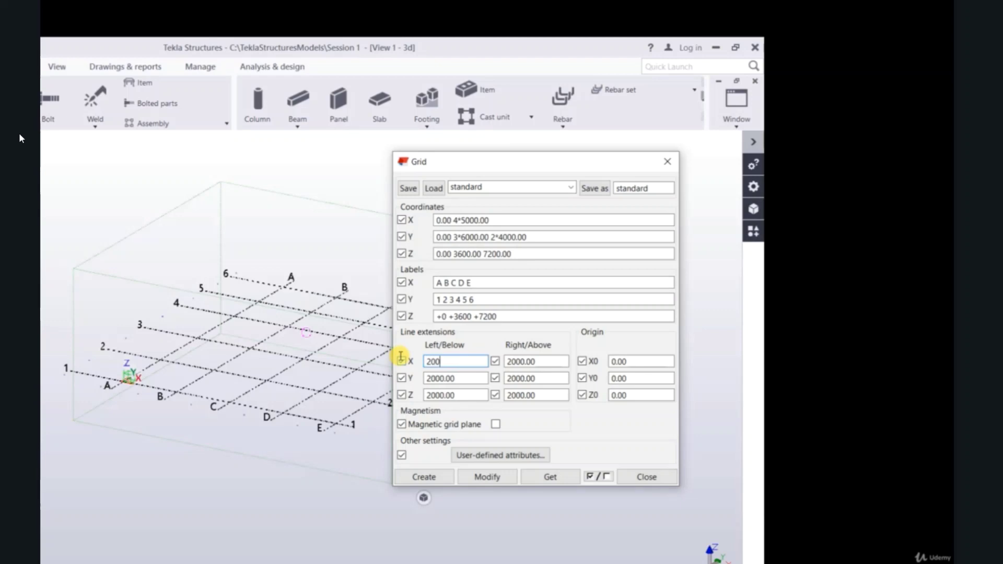
text(0)
click(496, 476)
click(275, 346)
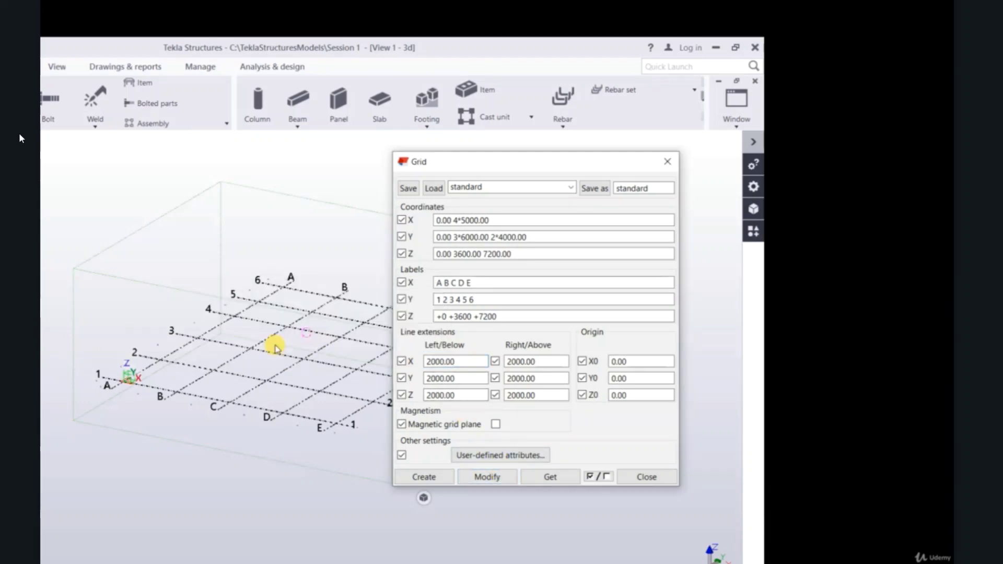
drag(506, 161, 583, 172)
drag(532, 389, 498, 391)
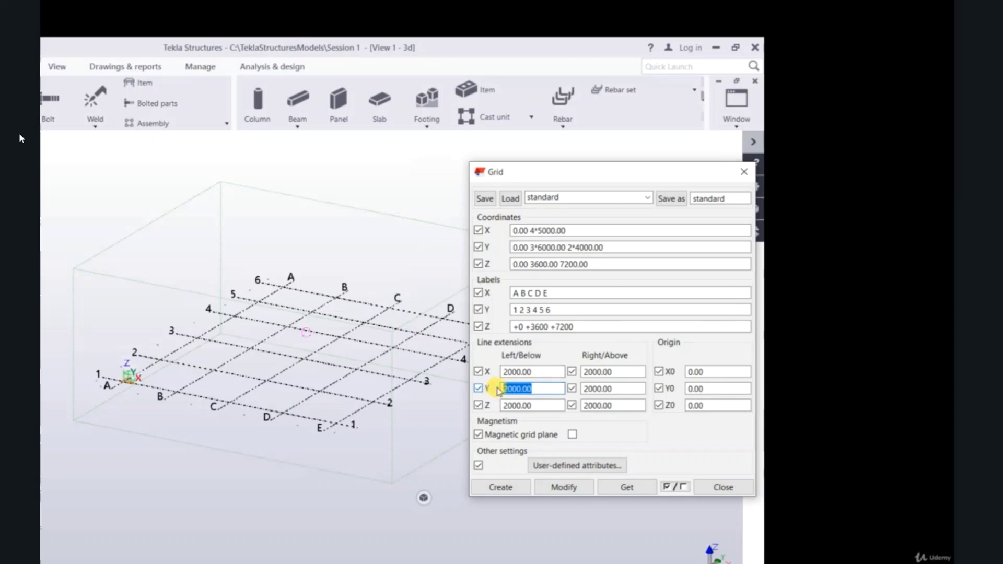
text(0)
click(563, 485)
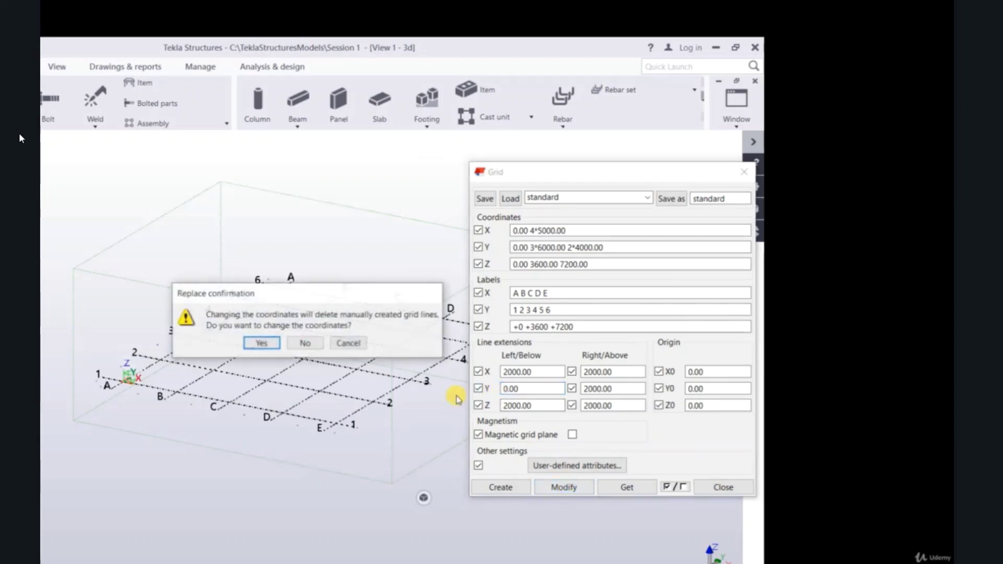
click(261, 342)
scroll(231, 404, up, 5)
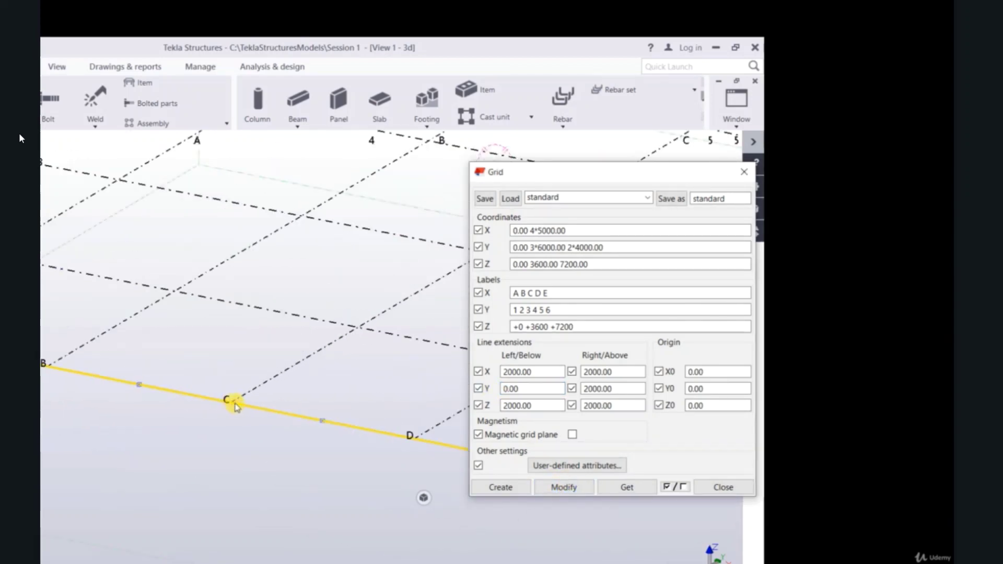
scroll(231, 429, down, 5)
drag(522, 388, 476, 387)
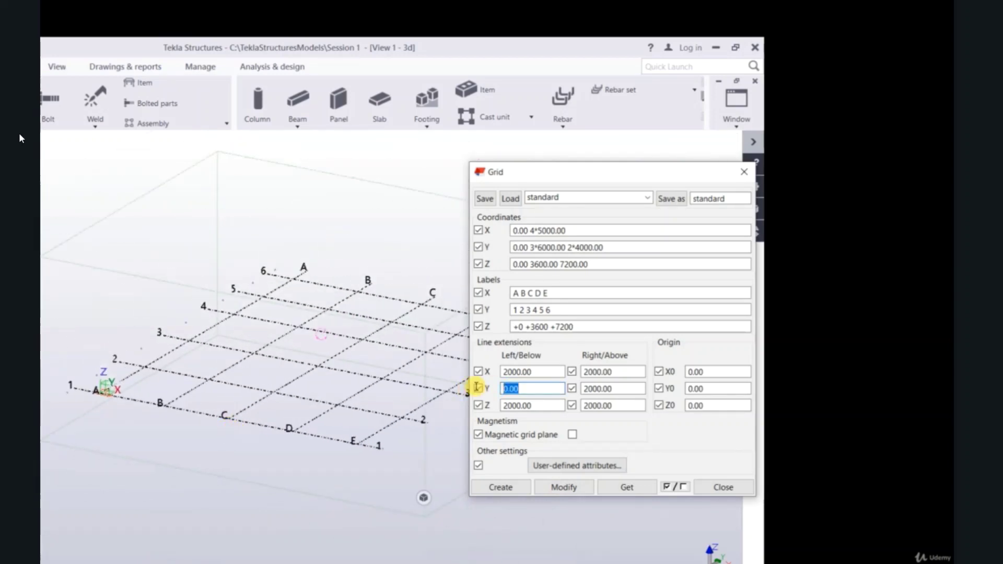
click(575, 488)
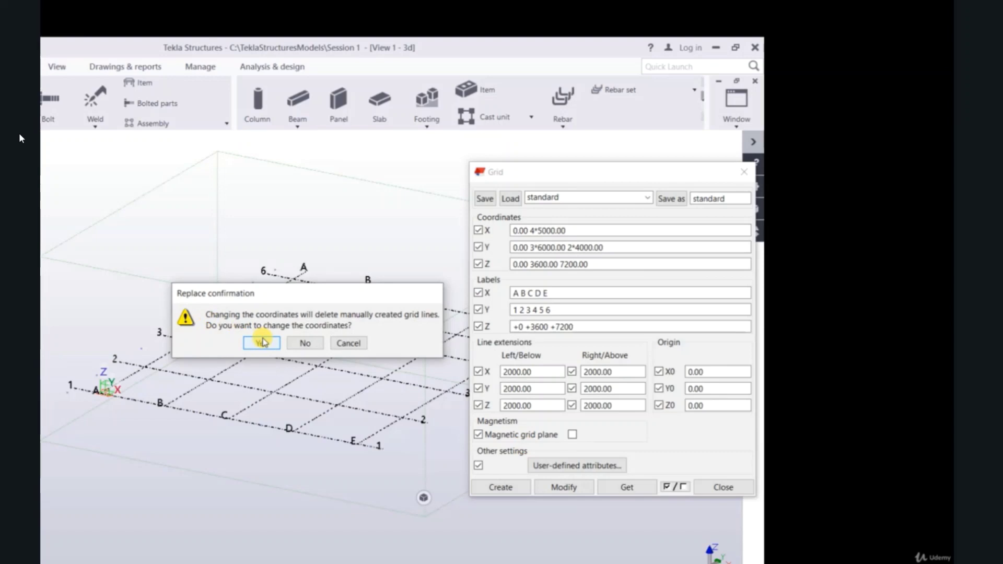
click(263, 342)
scroll(156, 363, down, 2)
scroll(240, 396, up, 3)
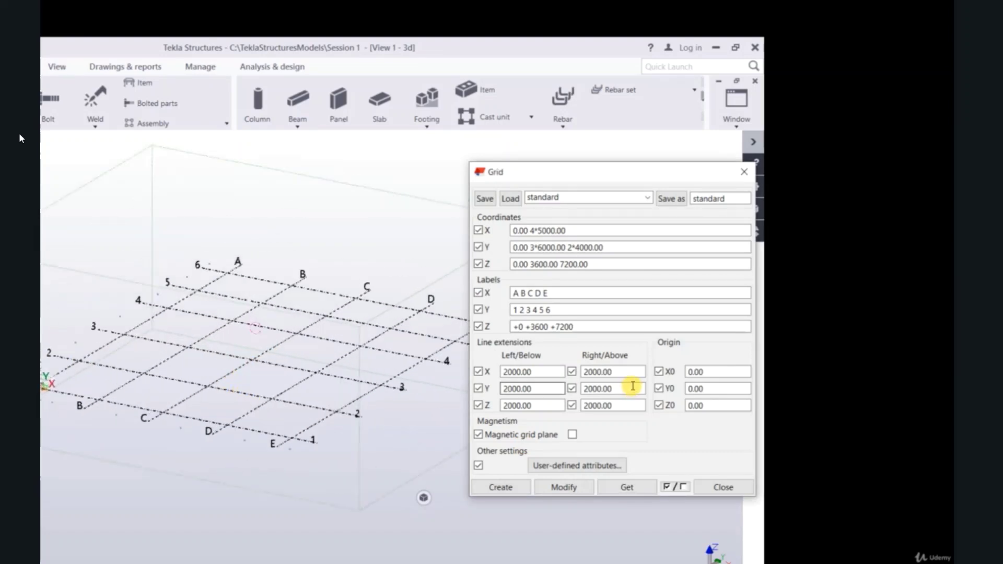
drag(634, 174, 590, 170)
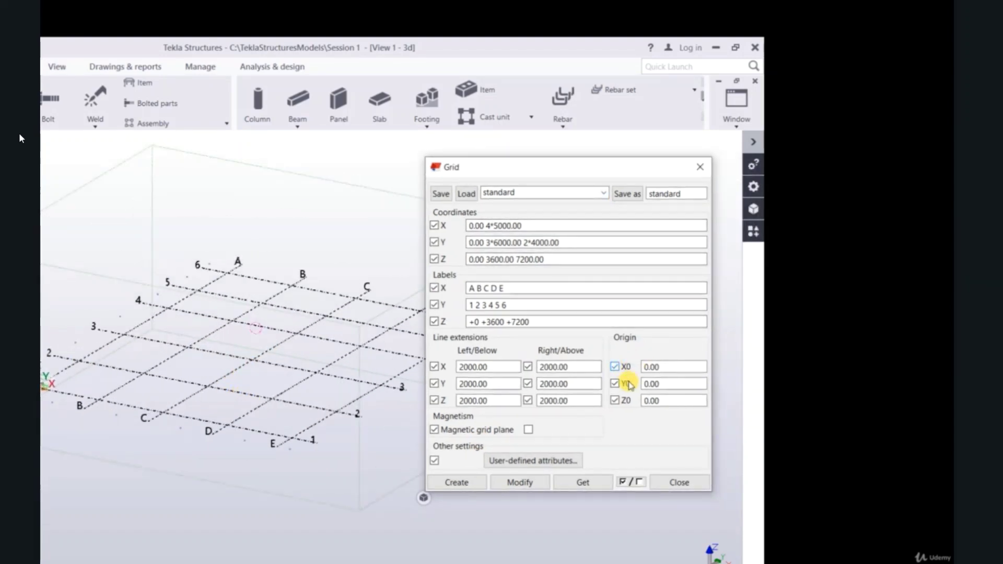
drag(683, 367, 639, 367)
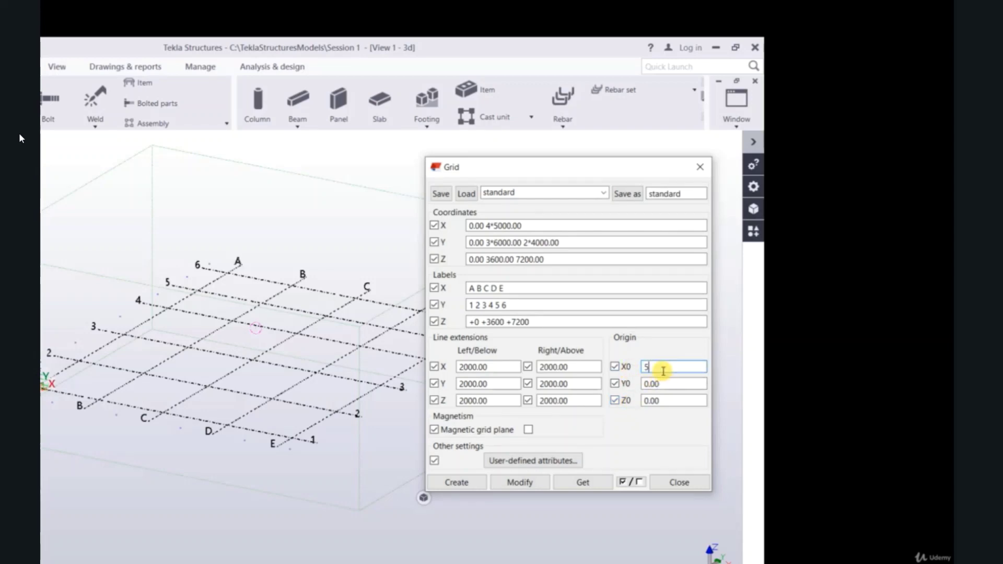
drag(675, 382, 629, 384)
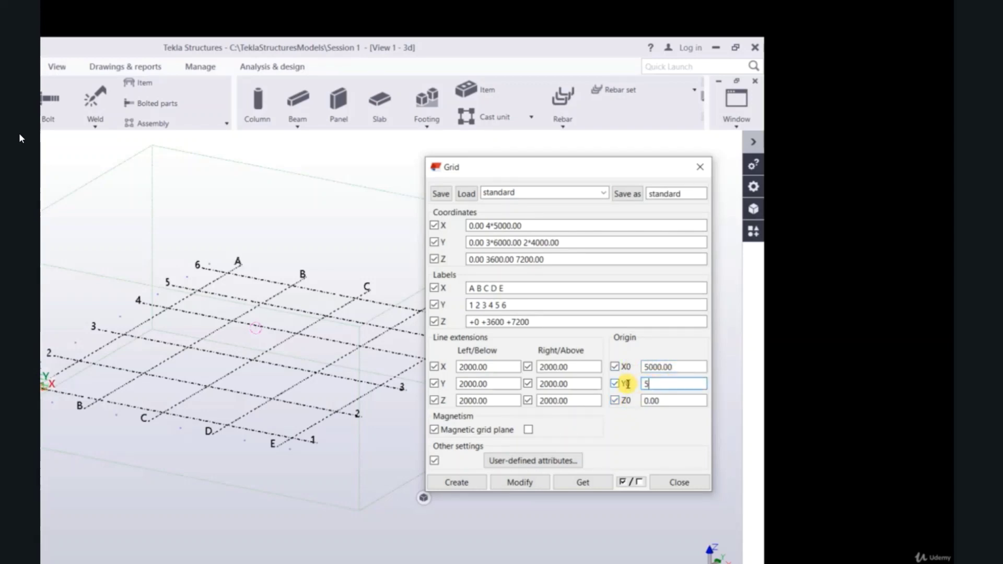
text(5000)
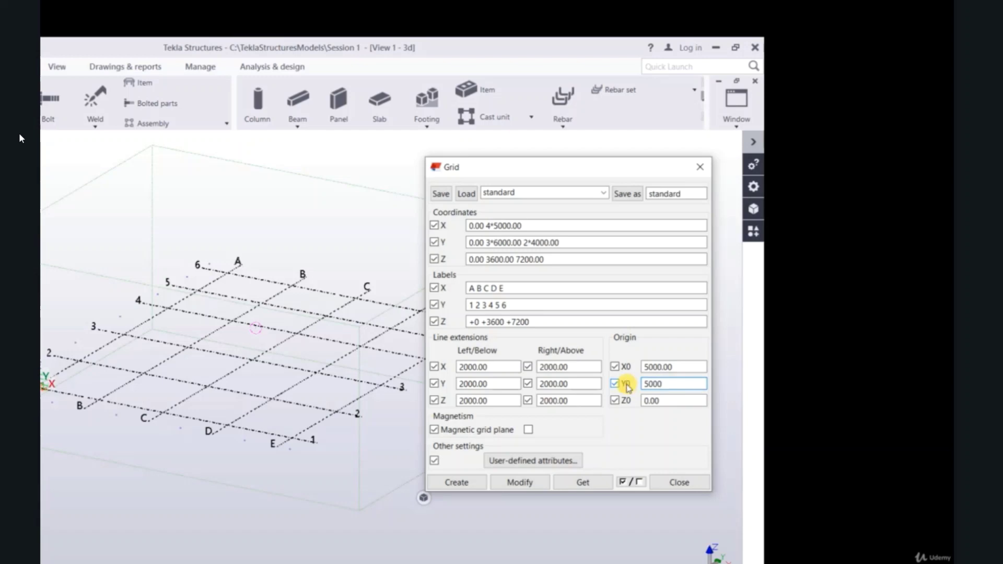
click(524, 482)
click(264, 344)
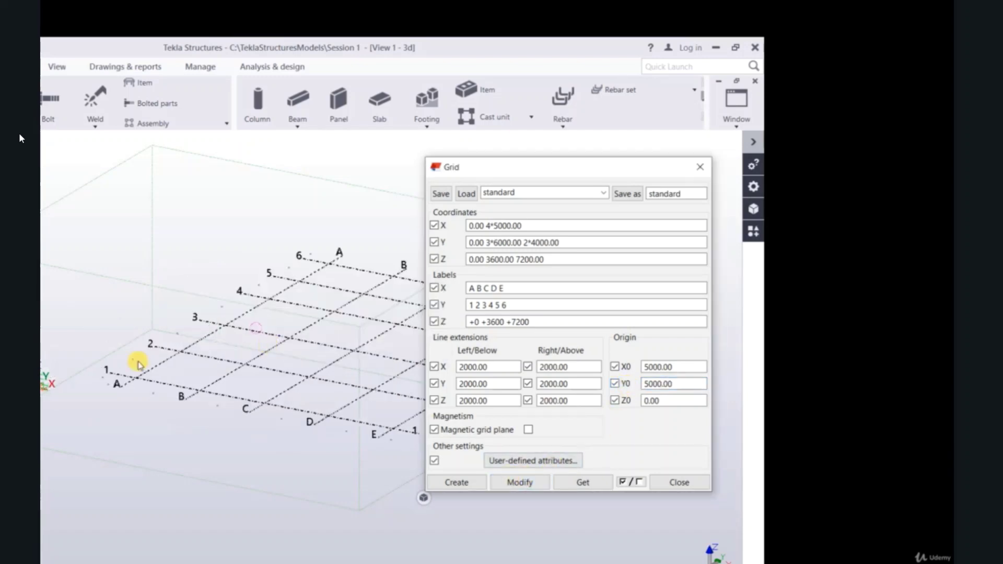
scroll(69, 388, up, 3)
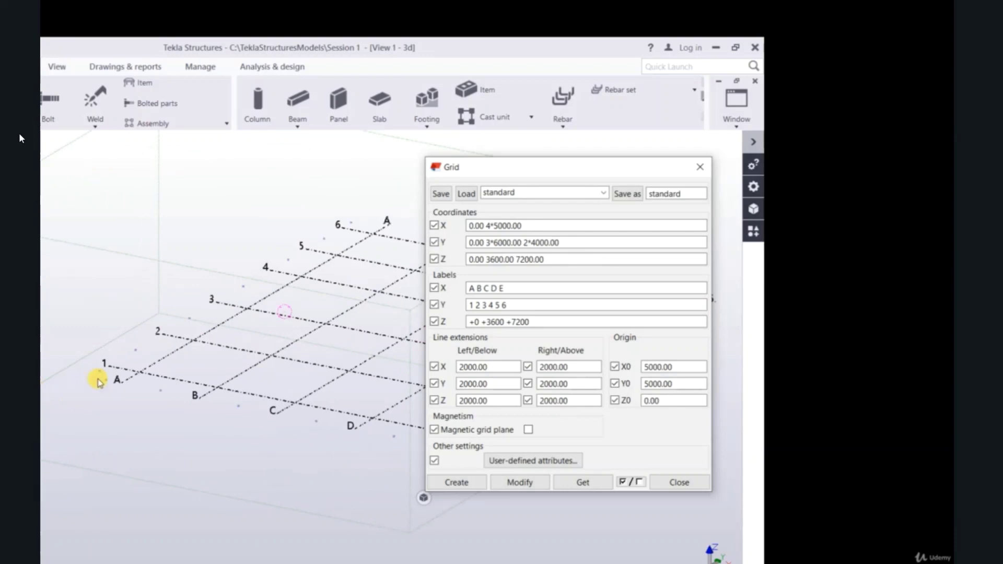
scroll(84, 390, up, 2)
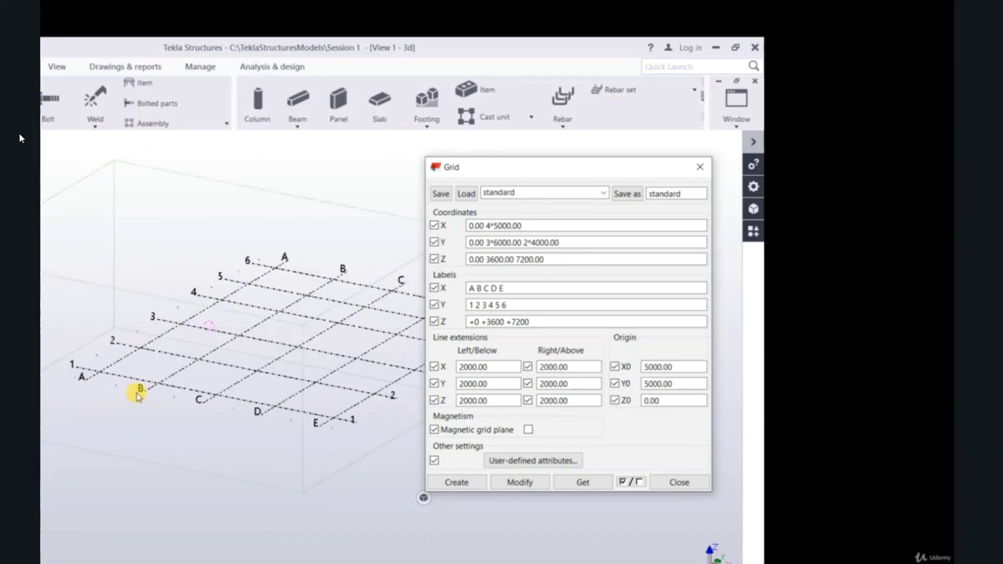
scroll(138, 395, down, 3)
drag(684, 367, 640, 383)
text(0)
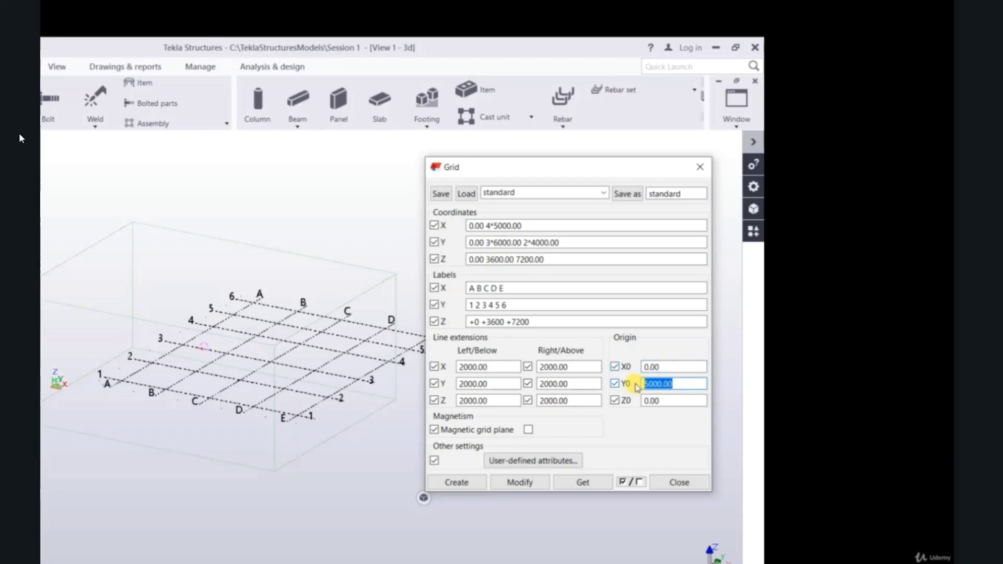
click(519, 482)
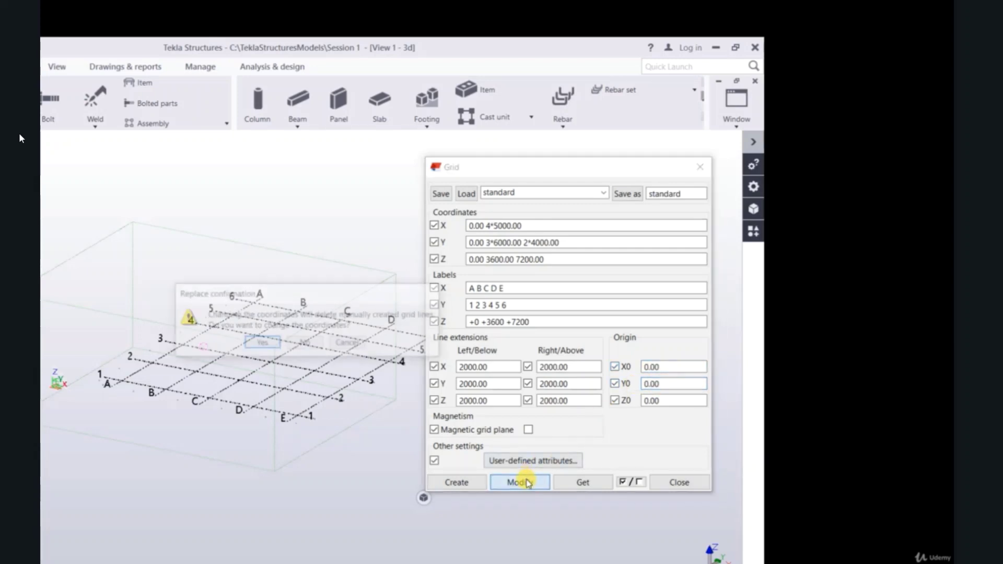
click(263, 344)
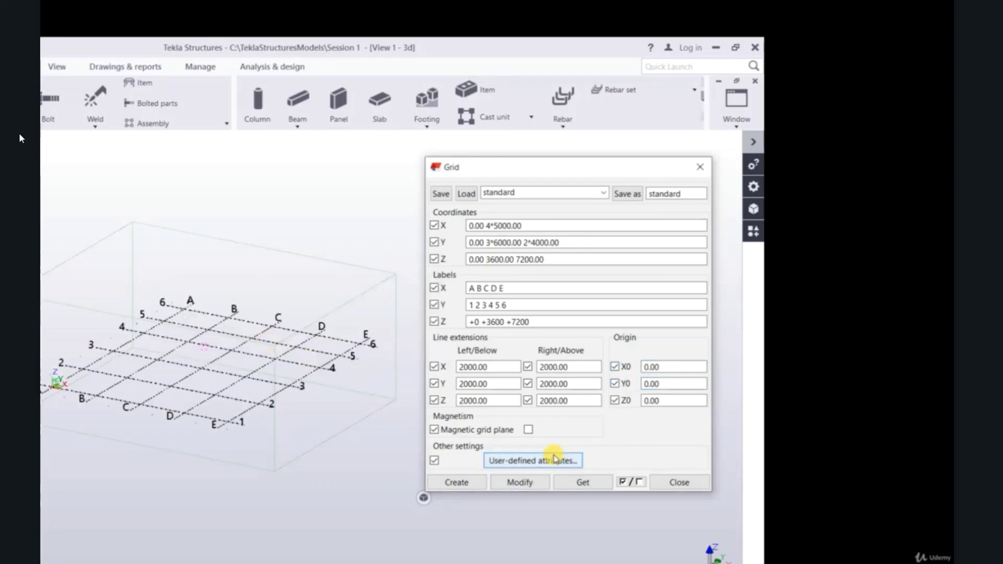
click(528, 430)
click(581, 484)
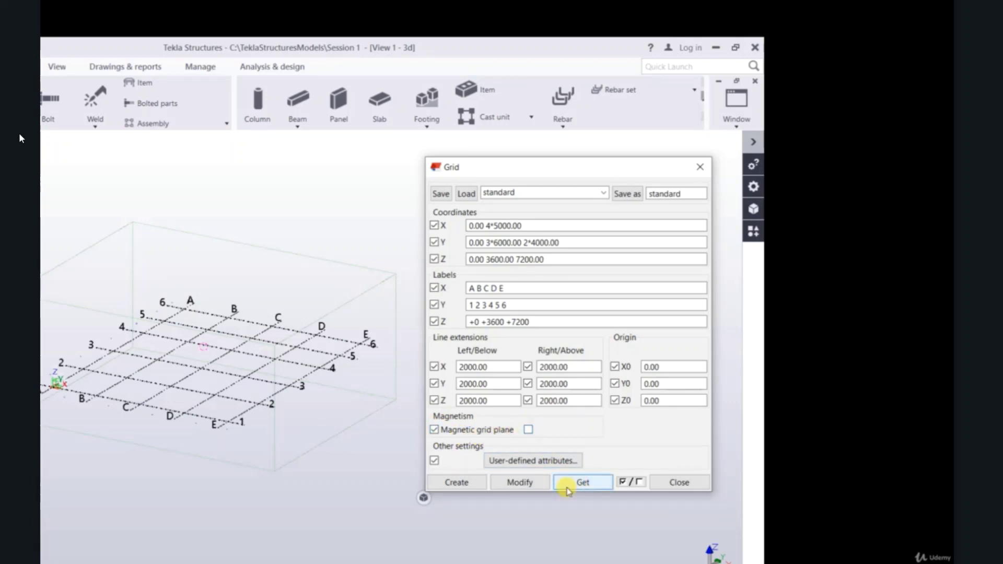
click(677, 482)
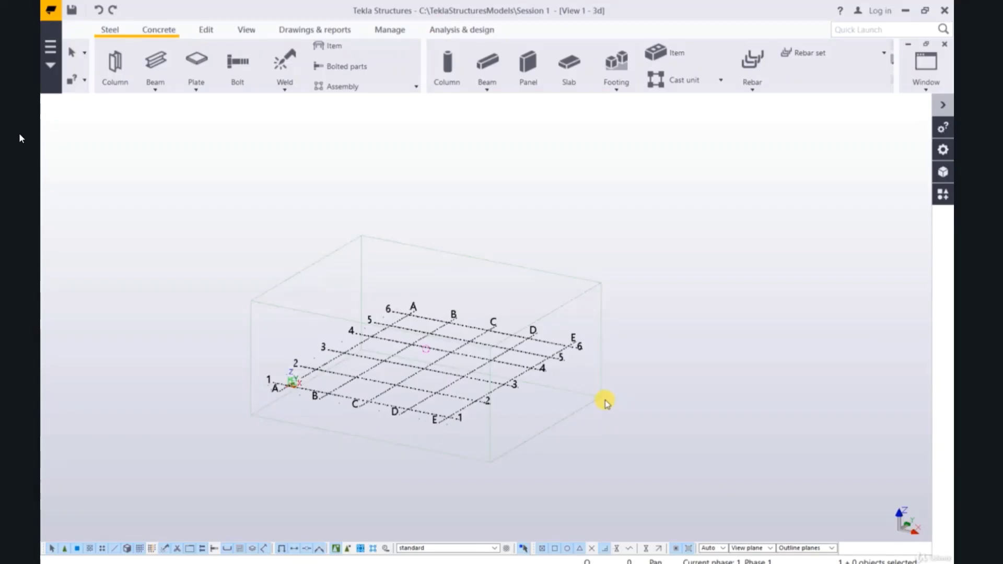
- Create a grid with X 0.00 4*6000.00, Y 0.00 3*8000.00 and origin 35000, 35000
click(206, 30)
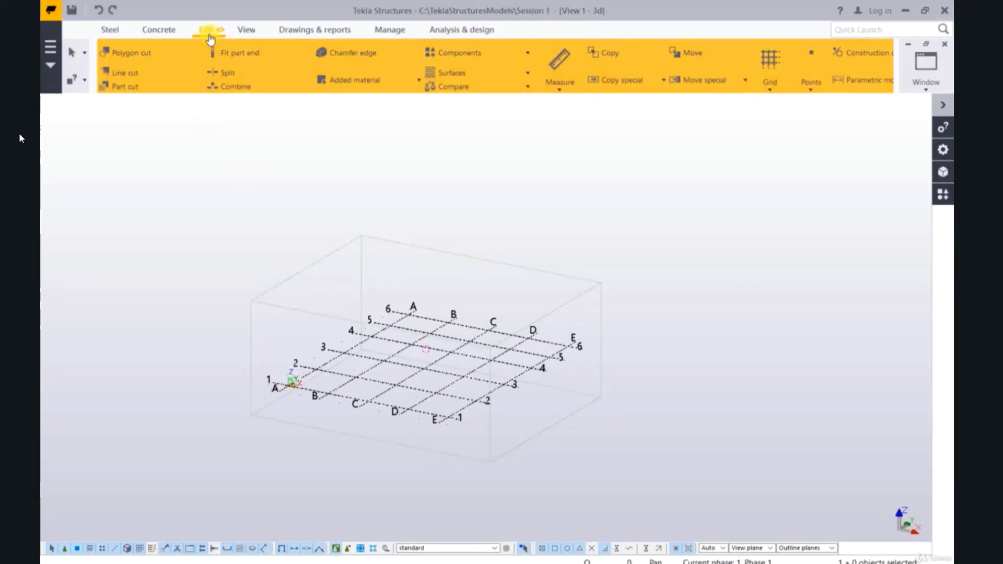
click(777, 90)
click(775, 107)
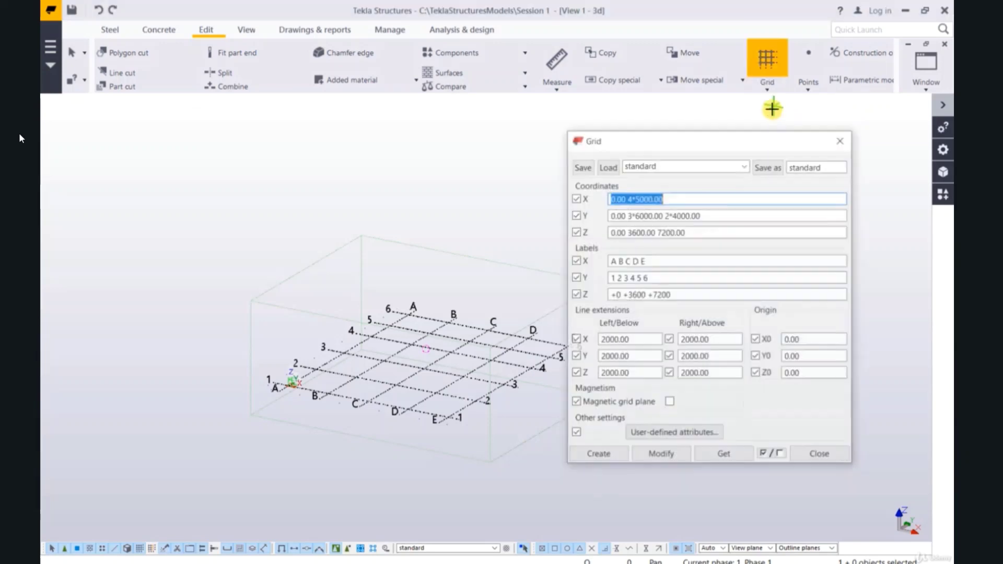
drag(633, 139, 621, 121)
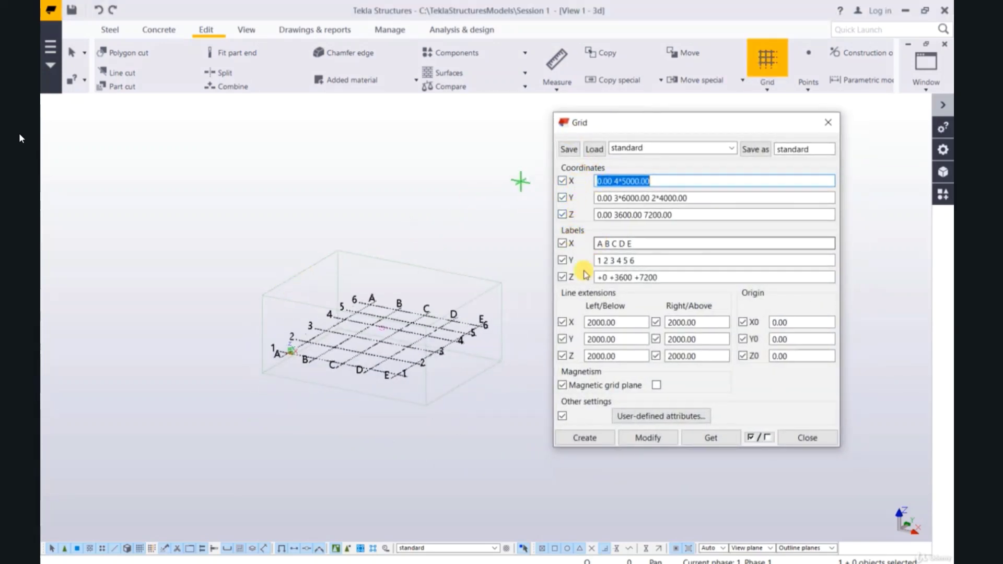
drag(653, 200, 698, 198)
key(BackSpace)
click(626, 181)
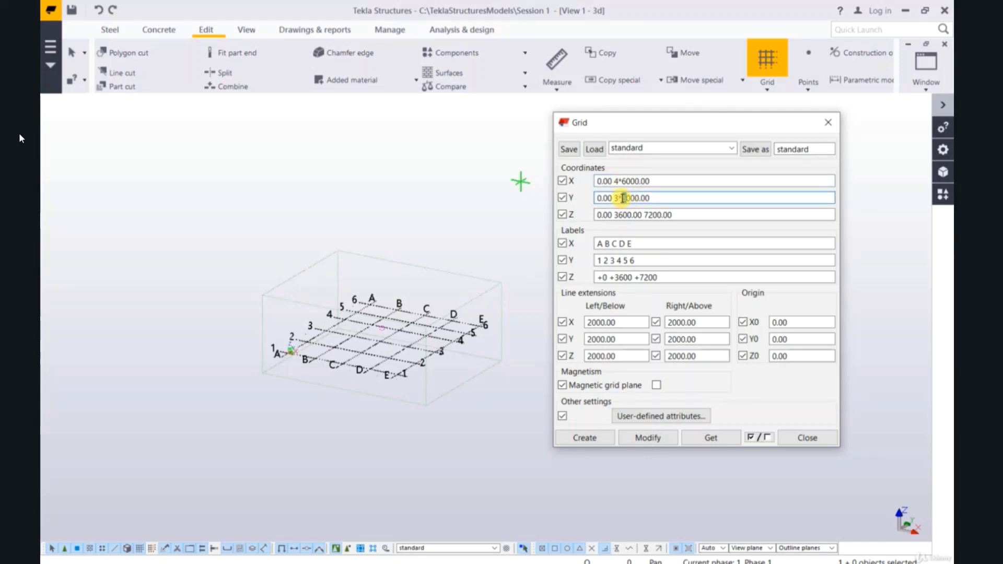
drag(786, 322, 767, 322)
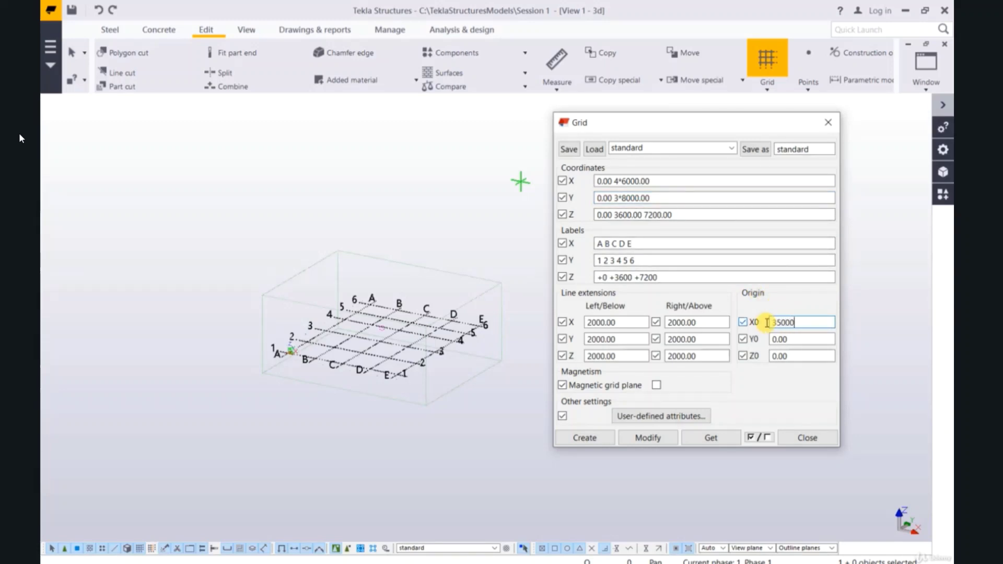
drag(814, 338, 779, 342)
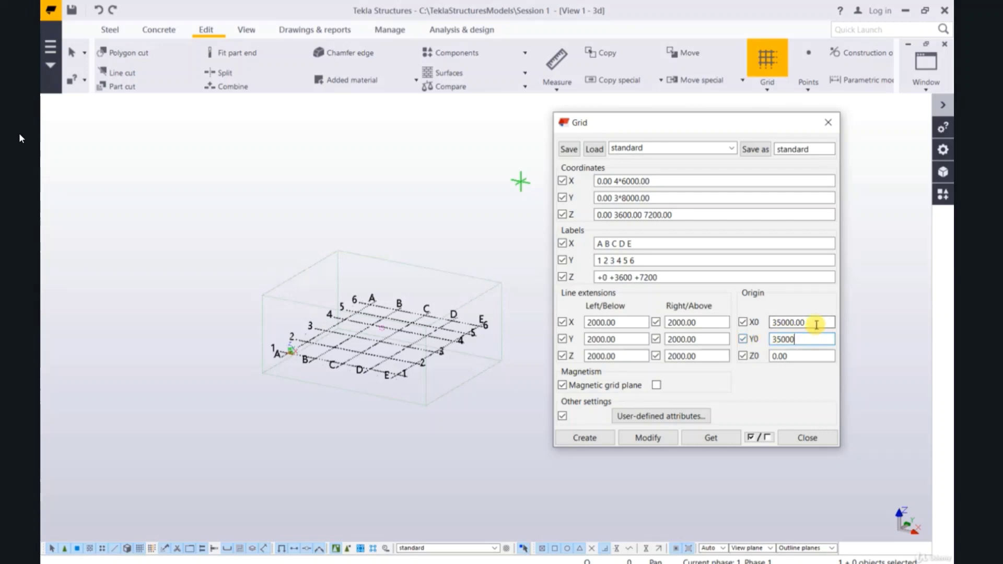
click(599, 436)
drag(666, 122, 344, 129)
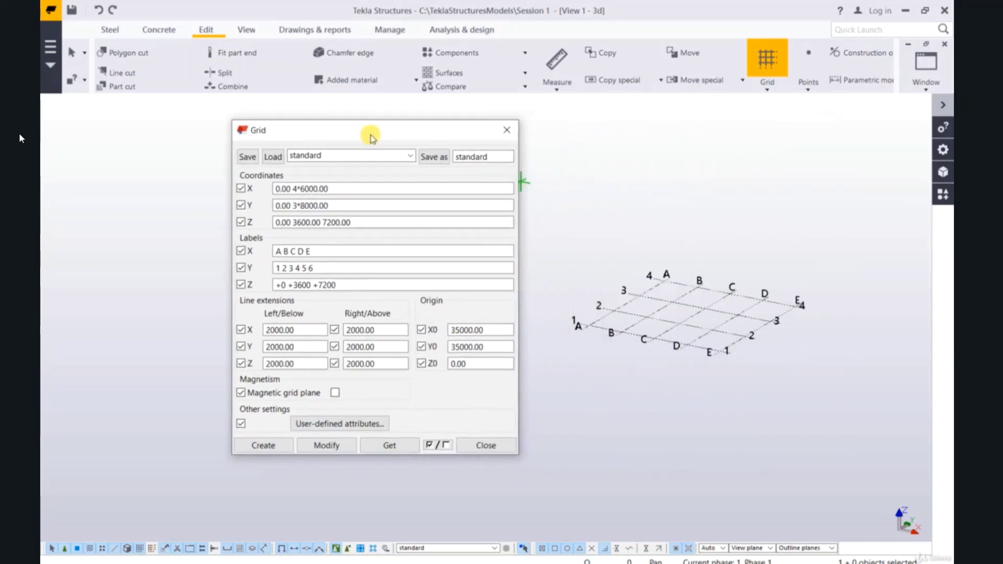
- Close the grid settings and display grid line B's spacing dimensions
click(473, 447)
scroll(752, 347, up, 2)
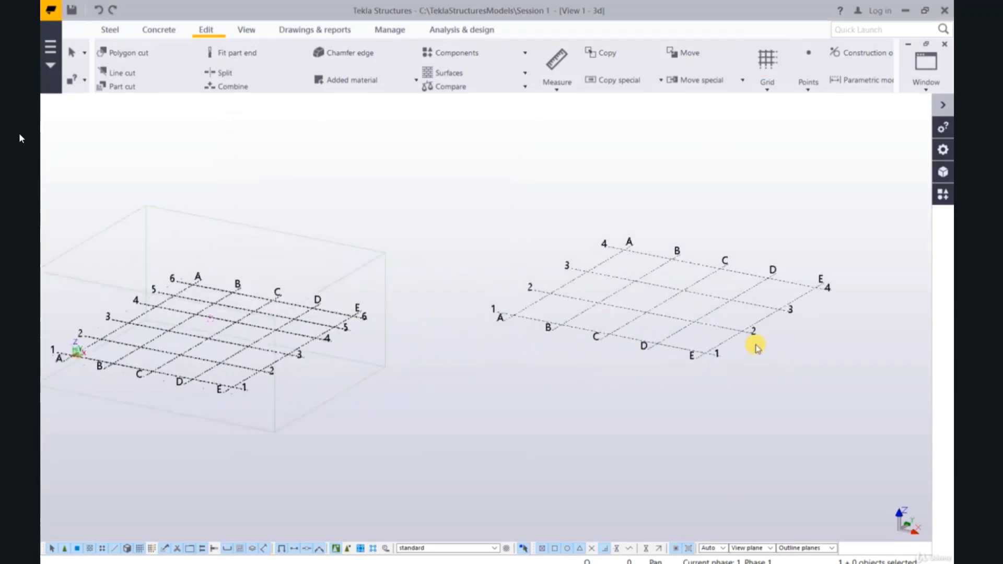
scroll(595, 326, up, 2)
scroll(527, 332, up, 2)
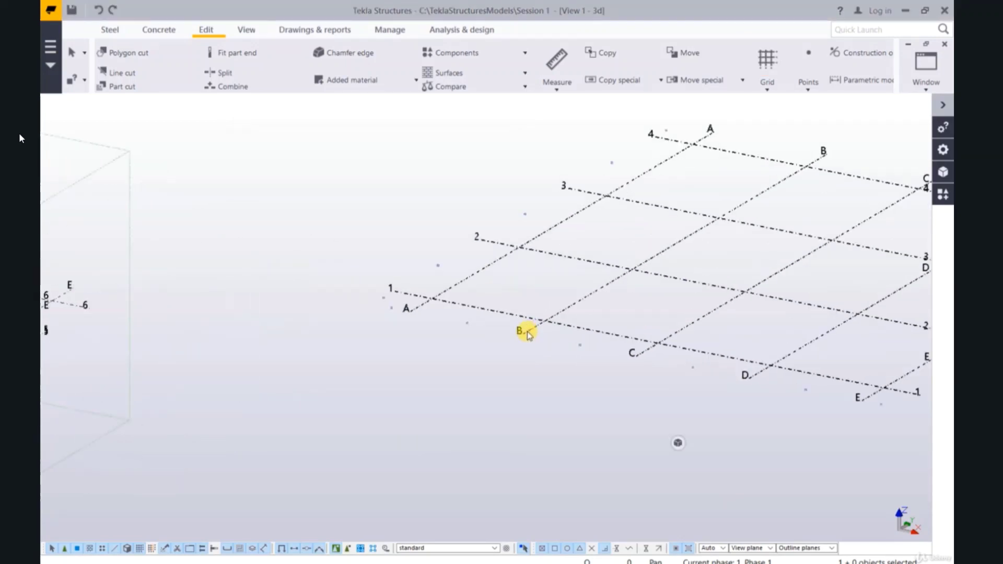
click(528, 331)
scroll(612, 412, down, 1)
scroll(613, 412, down, 1)
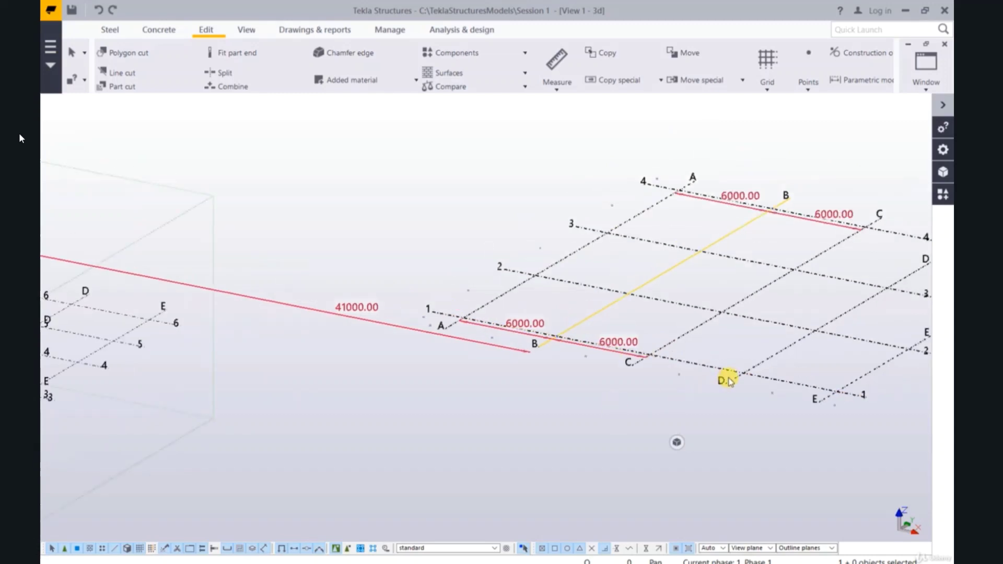
- Check grid lines 1 and A for the 8000 spacings and 35000 offset, then deselect
click(439, 316)
scroll(428, 310, up, 3)
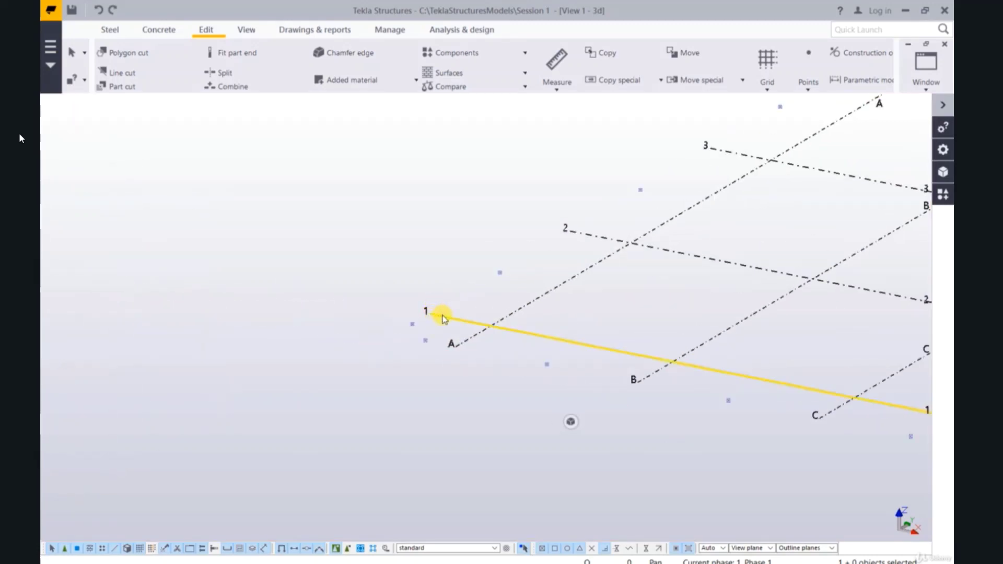
scroll(502, 312, down, 6)
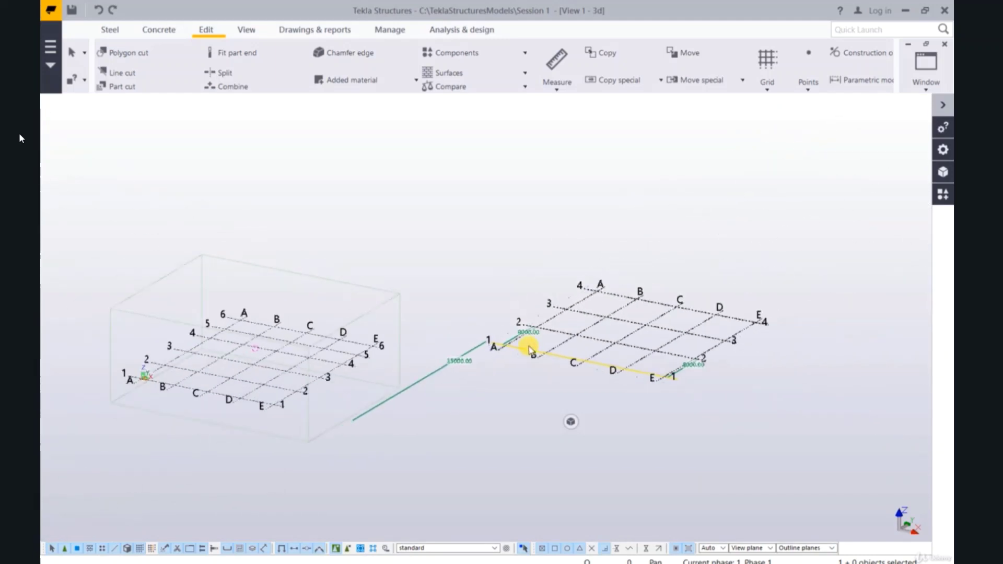
scroll(445, 391, up, 1)
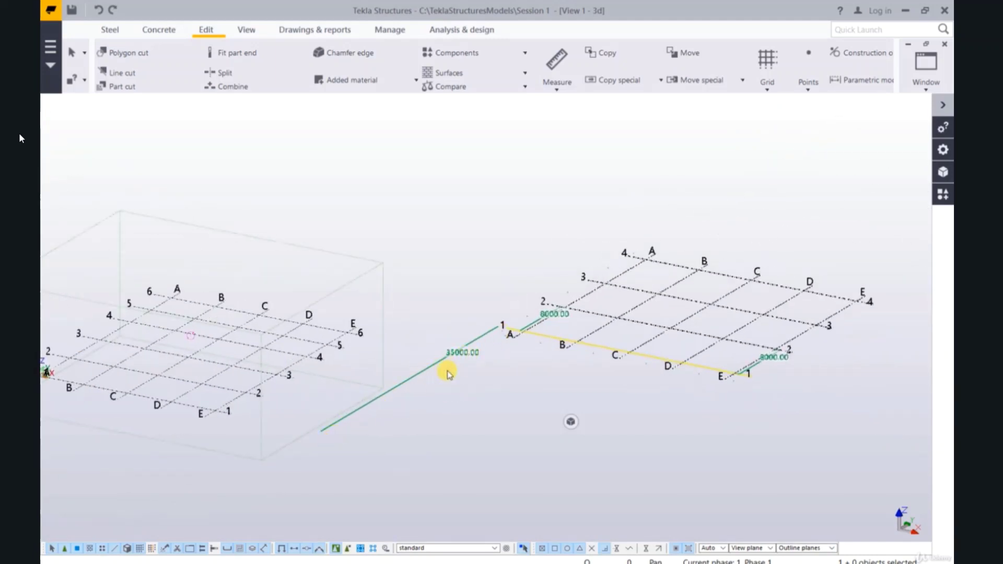
scroll(511, 335, up, 4)
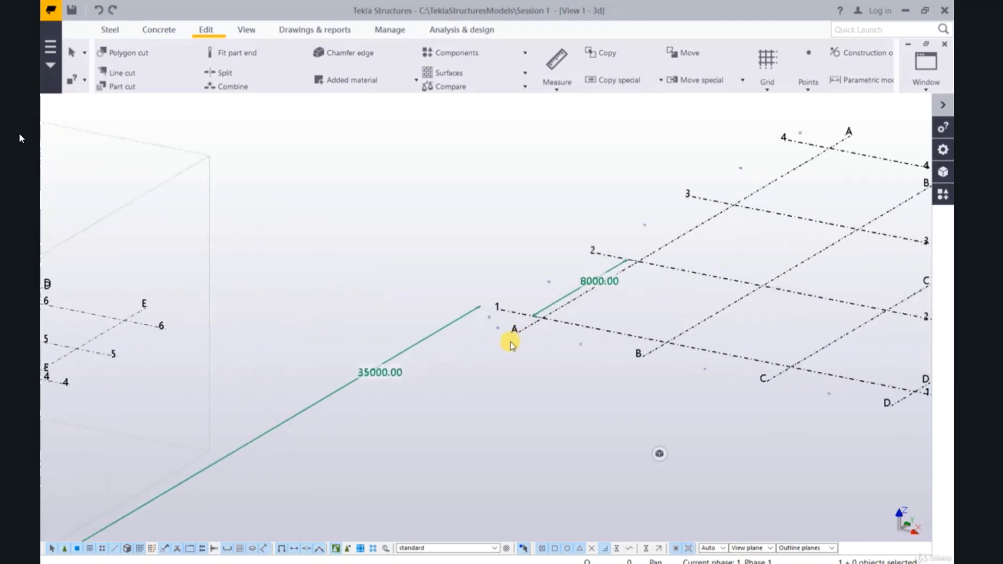
click(525, 334)
scroll(522, 332, down, 4)
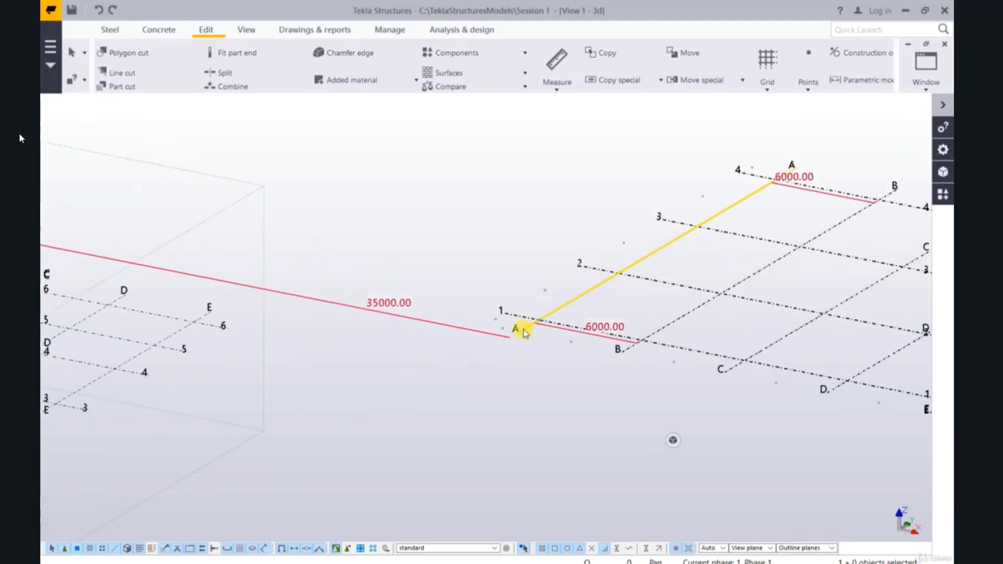
click(538, 365)
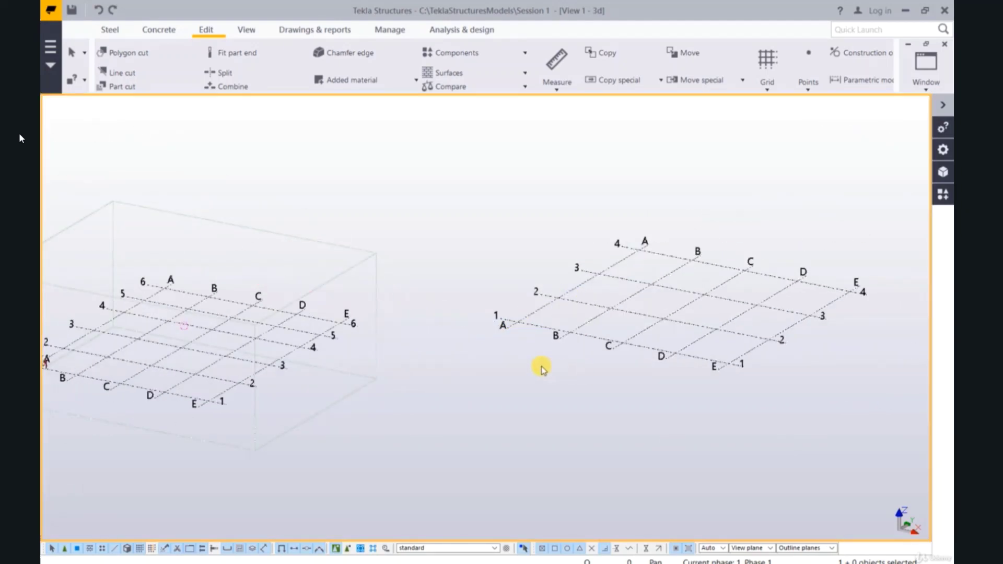
scroll(602, 356, down, 3)
- Review the grid properties, then delete the offset grid on the right
double_click(657, 334)
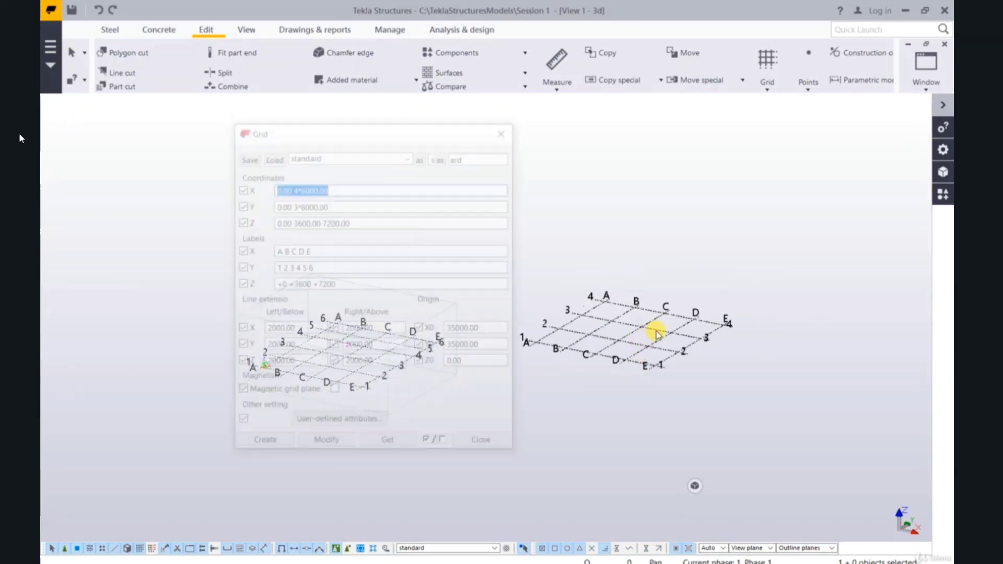
drag(347, 187, 265, 187)
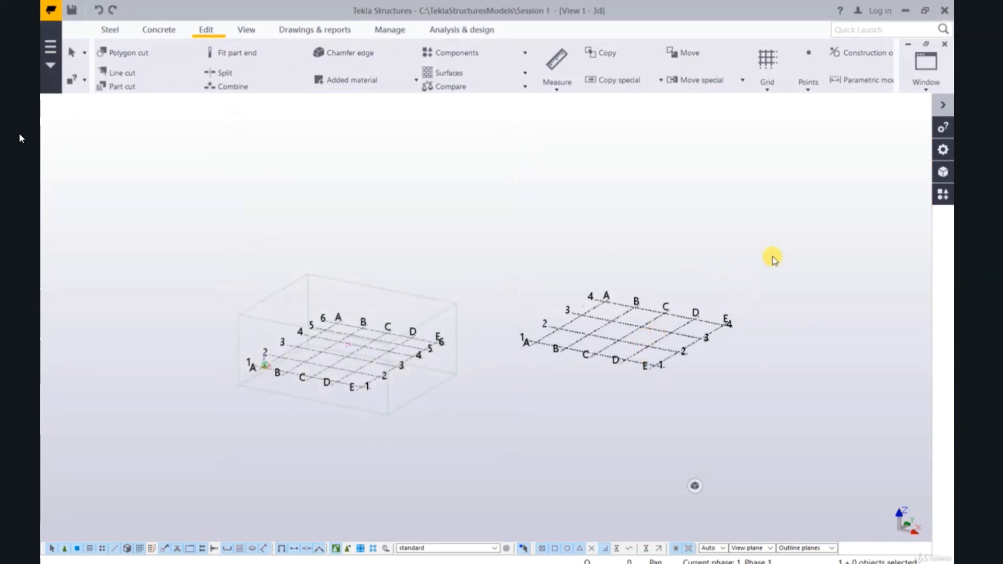
click(770, 250)
drag(782, 224, 506, 411)
key(Delete)
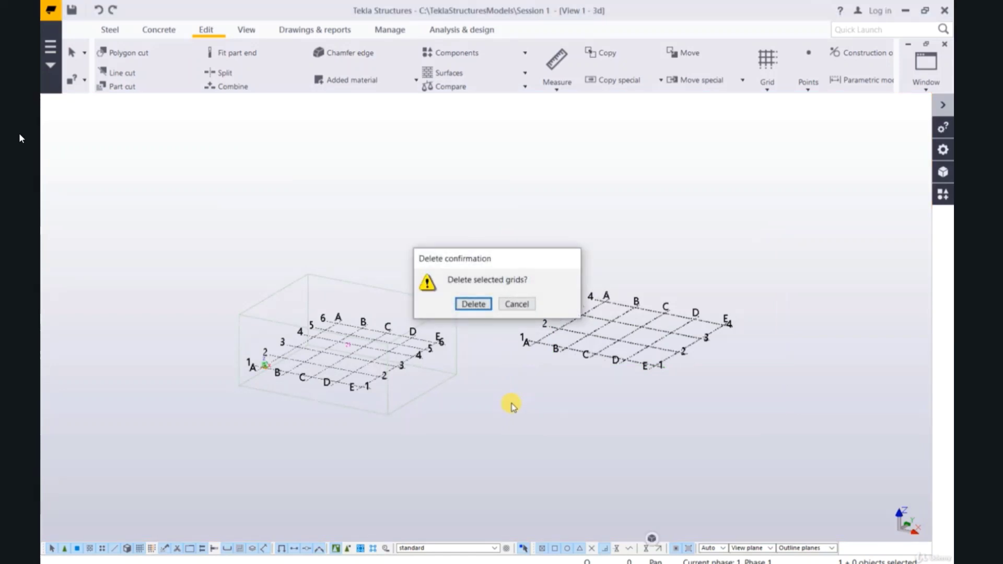
click(485, 305)
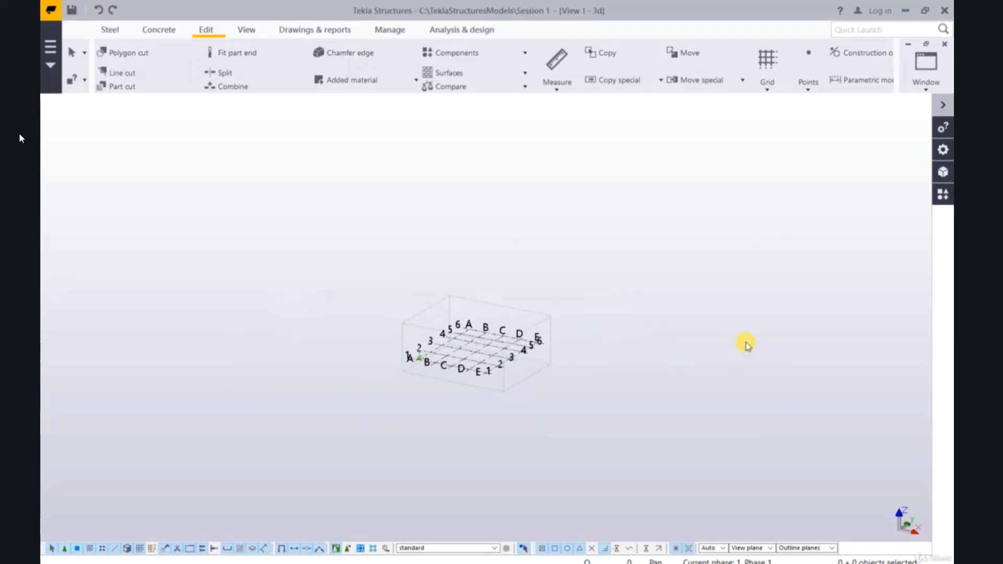
- Delete the original grid as well
drag(654, 260, 341, 420)
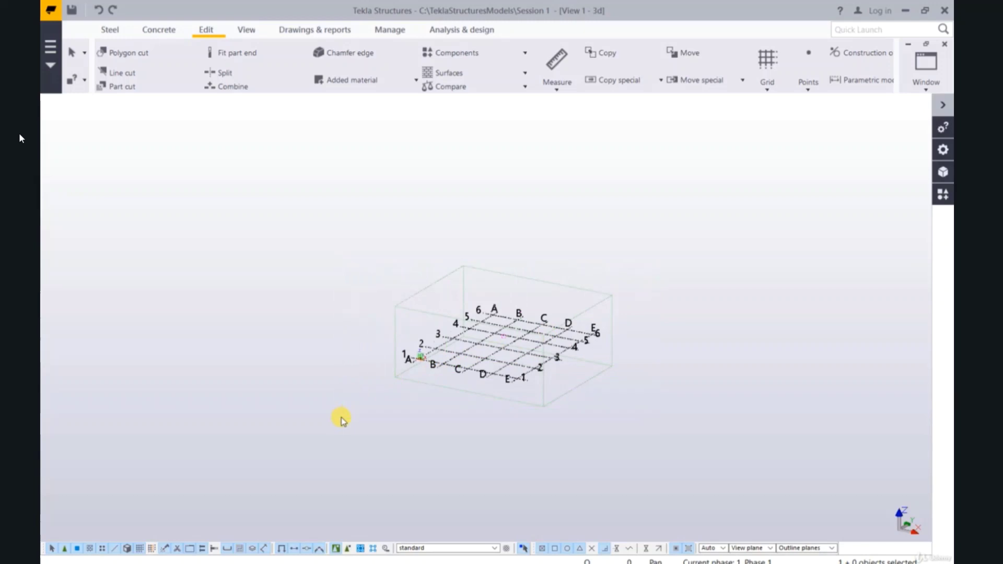
key(Delete)
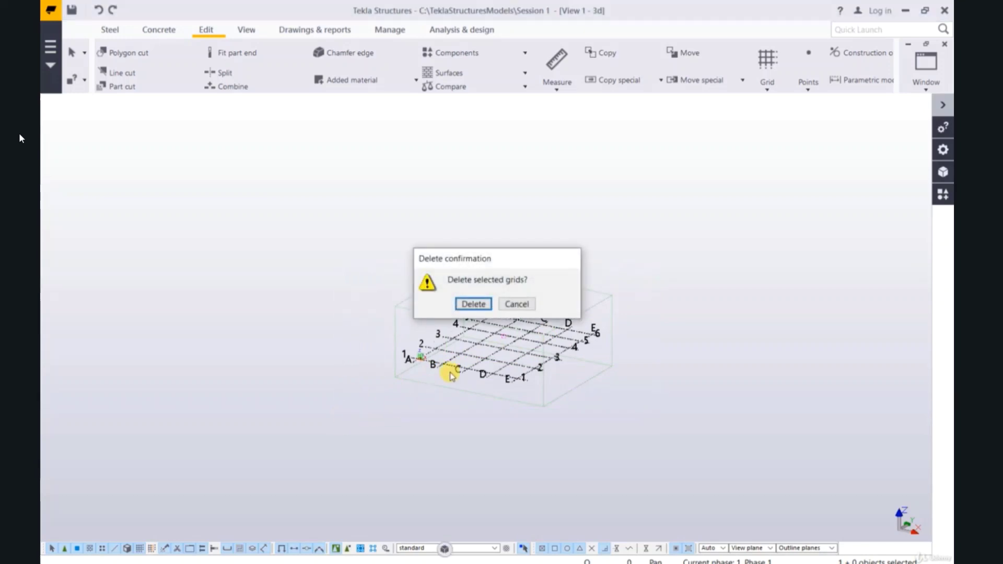
click(467, 305)
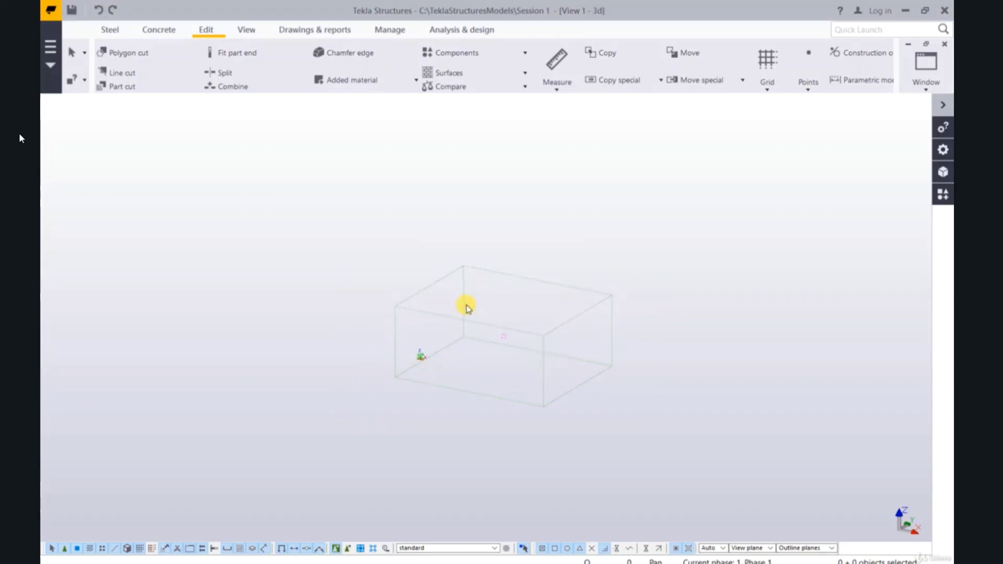
- Create a grid at origin 0, 0 with X 0.00 4*5000.00 and Y 0.00 3*6000.00
click(763, 84)
click(761, 105)
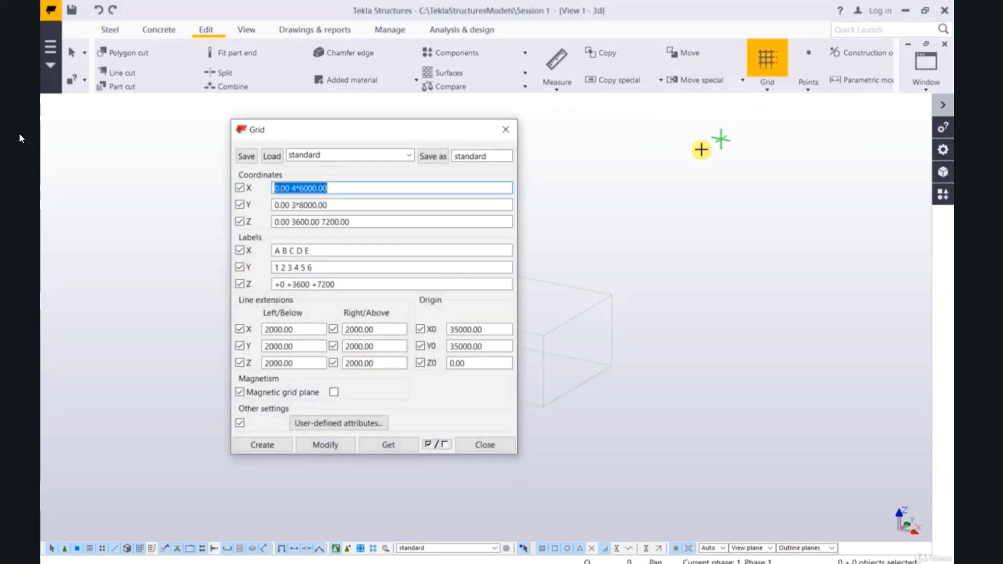
click(333, 187)
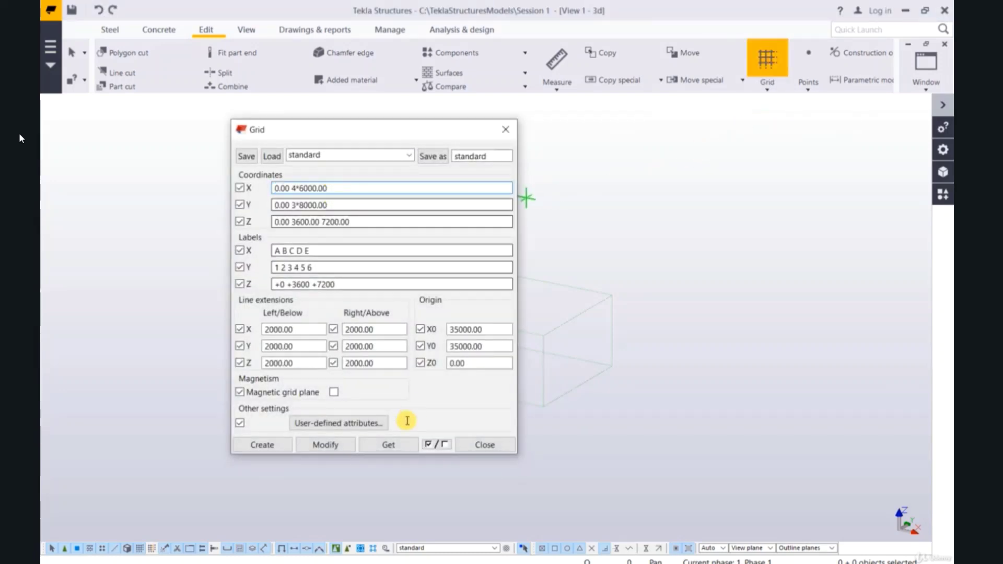
double_click(467, 329)
text(0)
double_click(484, 346)
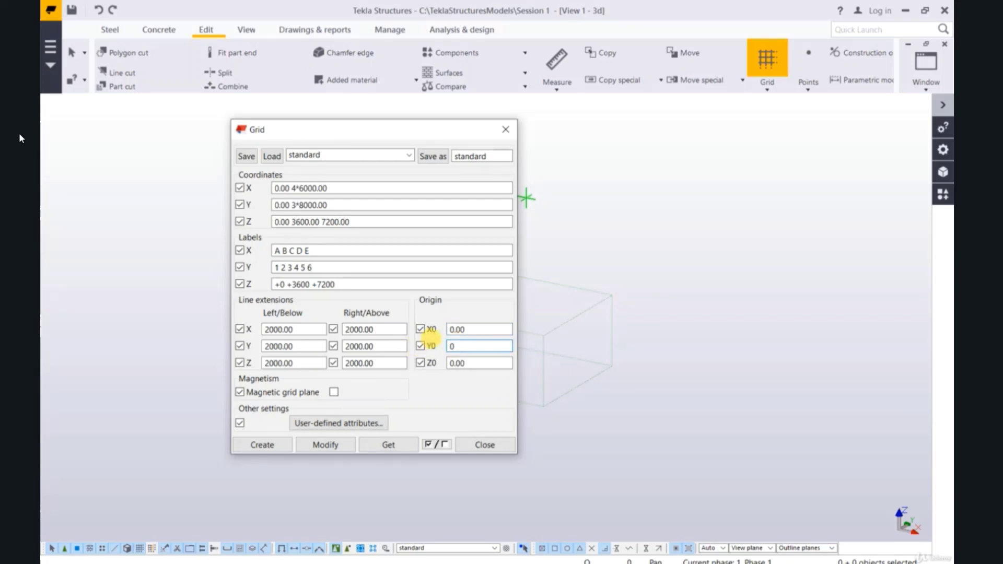
text(0)
click(477, 329)
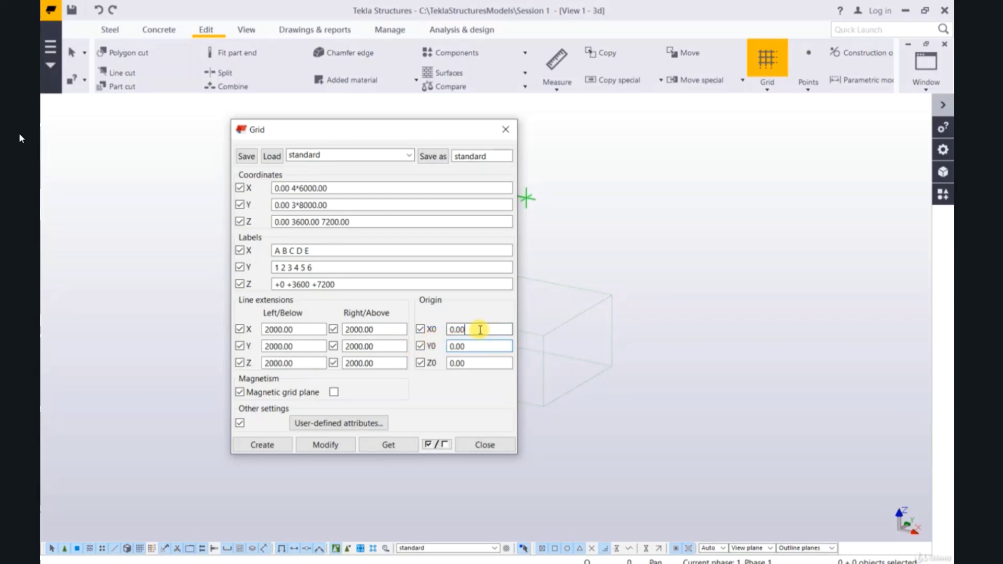
click(302, 188)
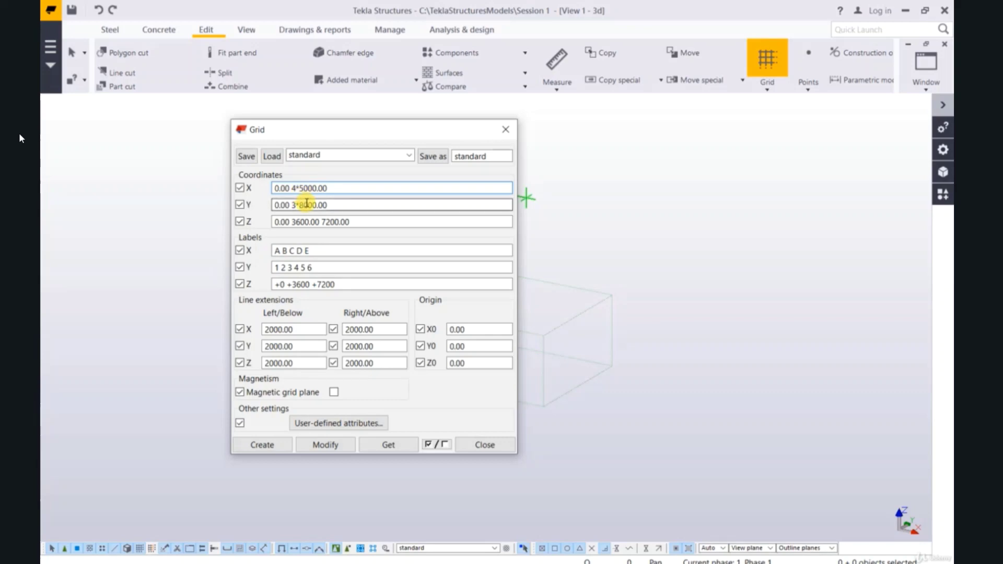
click(302, 205)
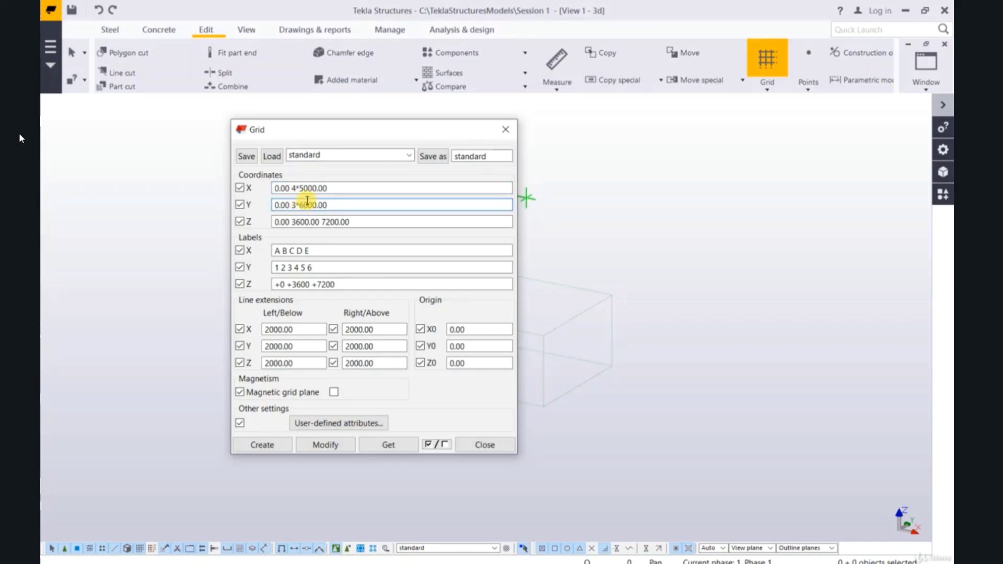
click(264, 444)
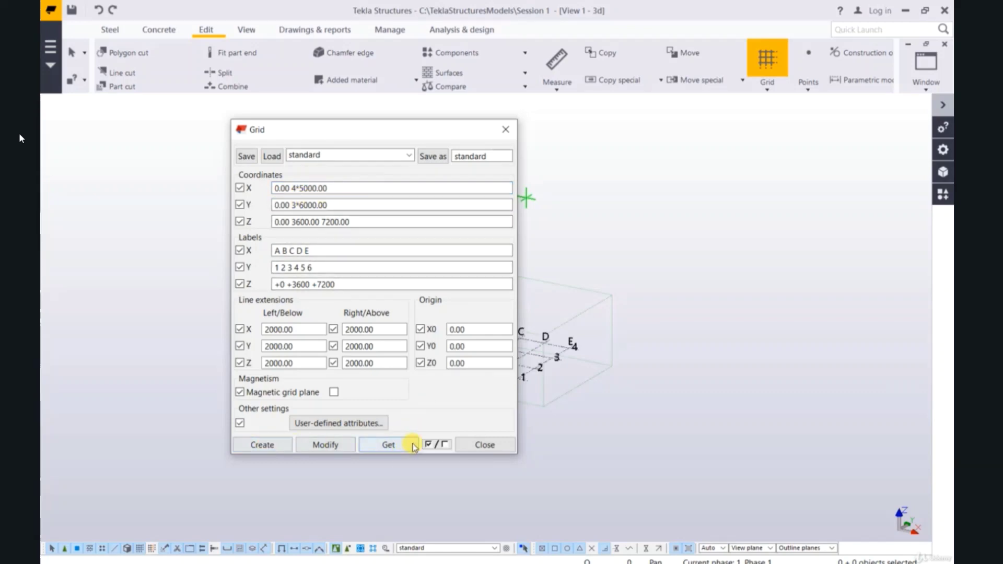